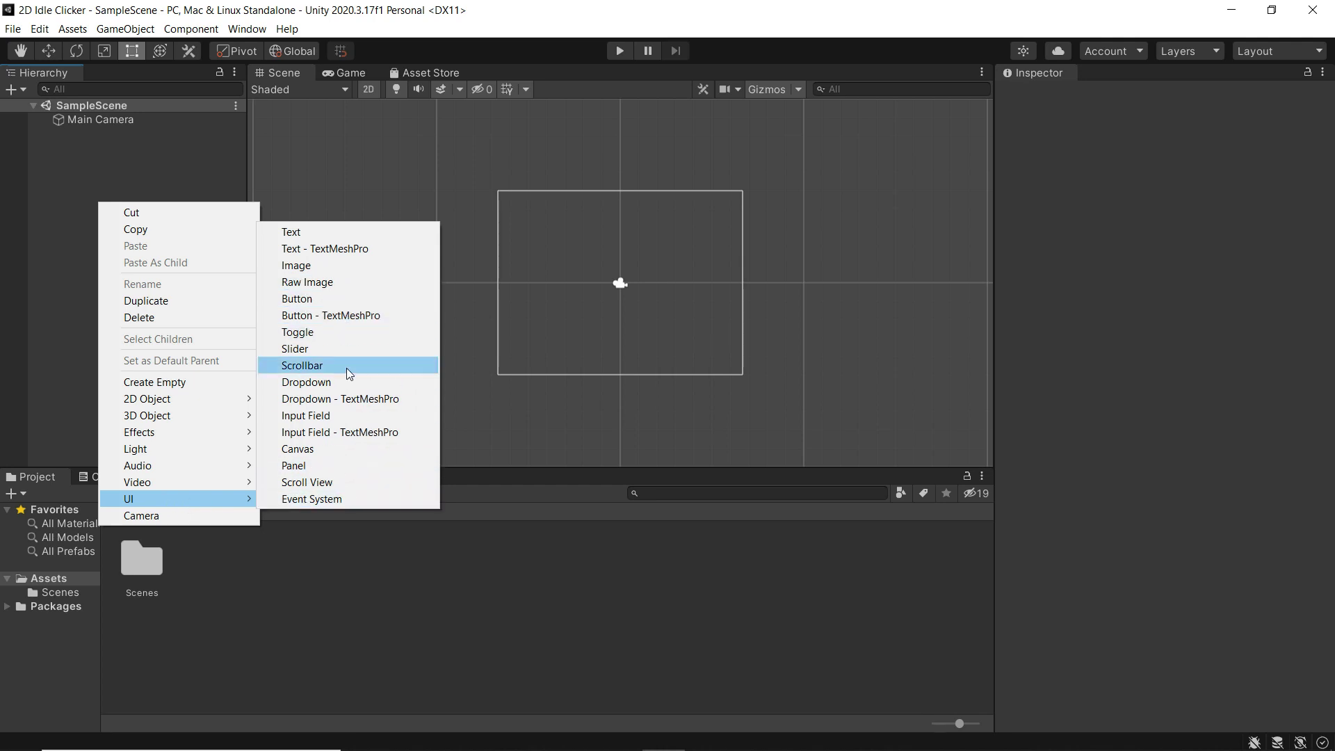
Step: Add a UI Image to the scene and name it BG
click(308, 270)
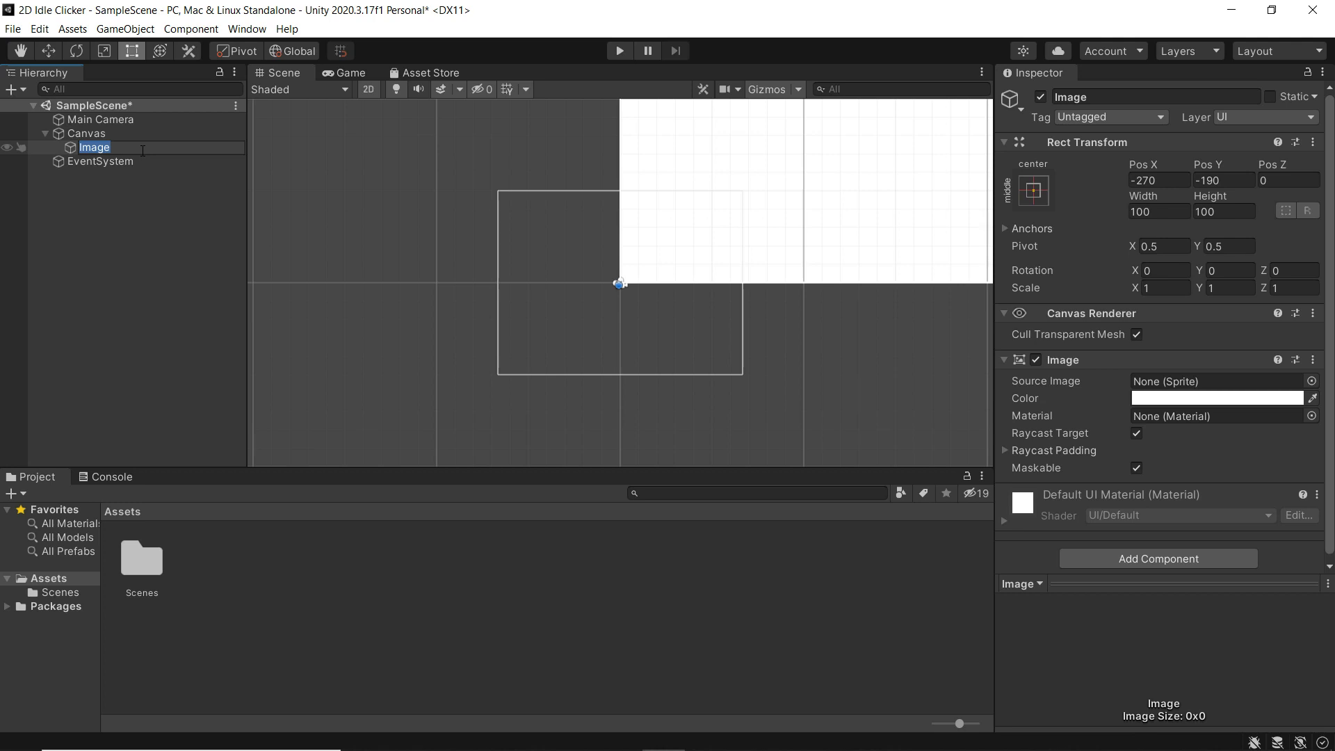
text(BG)
key(Return)
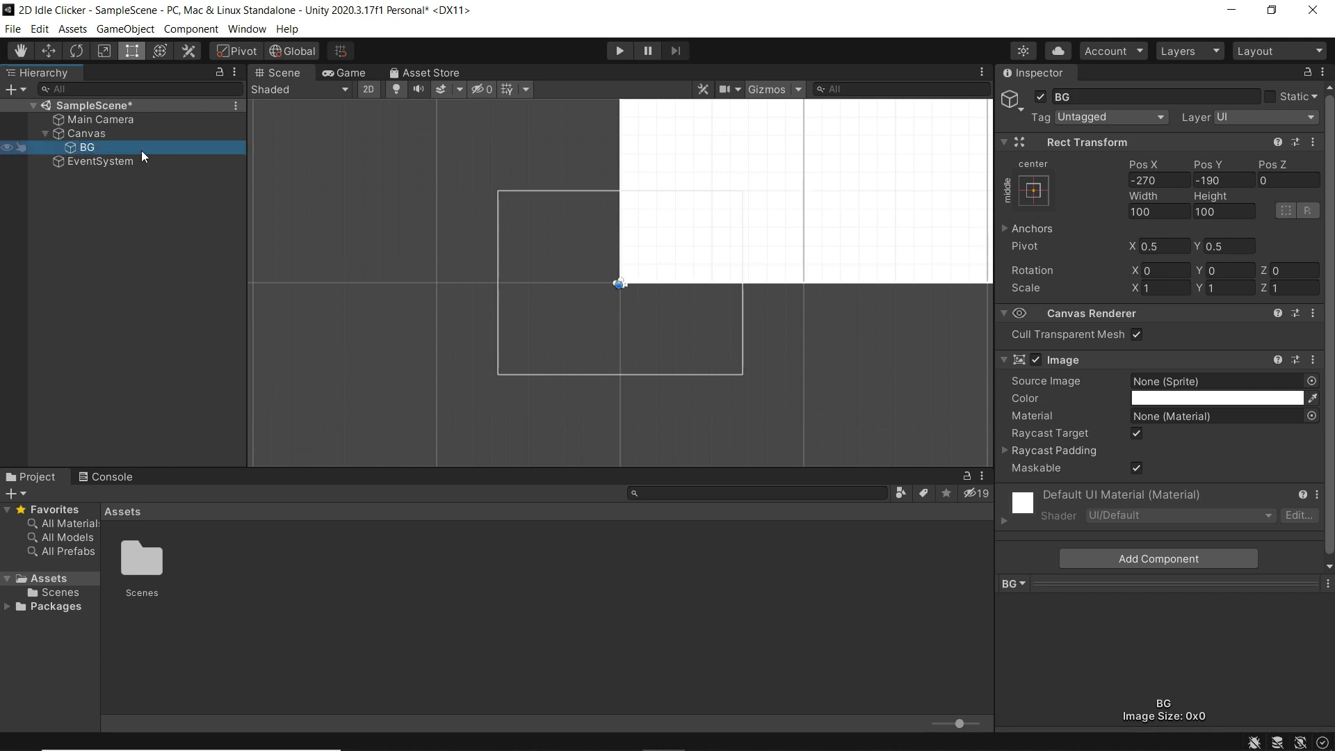
Step: Show the Game view and open its list of aspect ratios and resolutions
scroll(604, 263, down, 2)
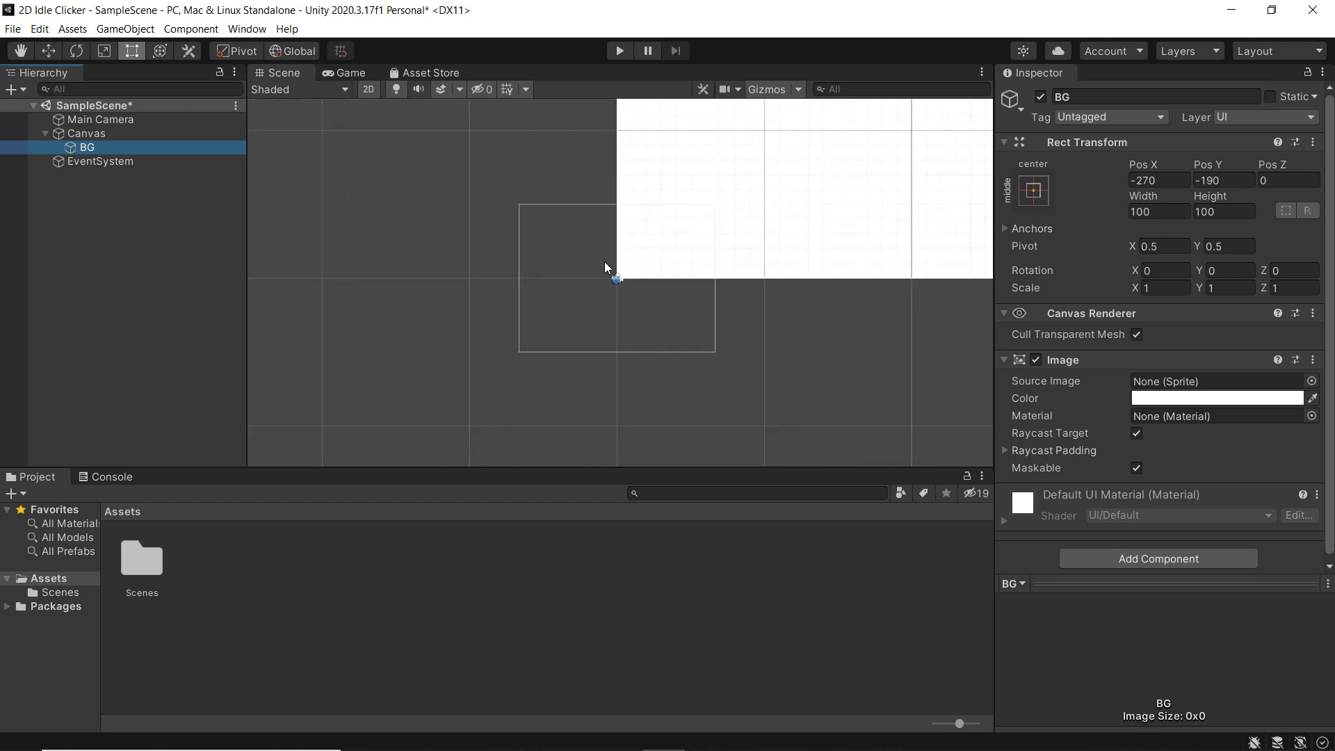
scroll(612, 266, down, 3)
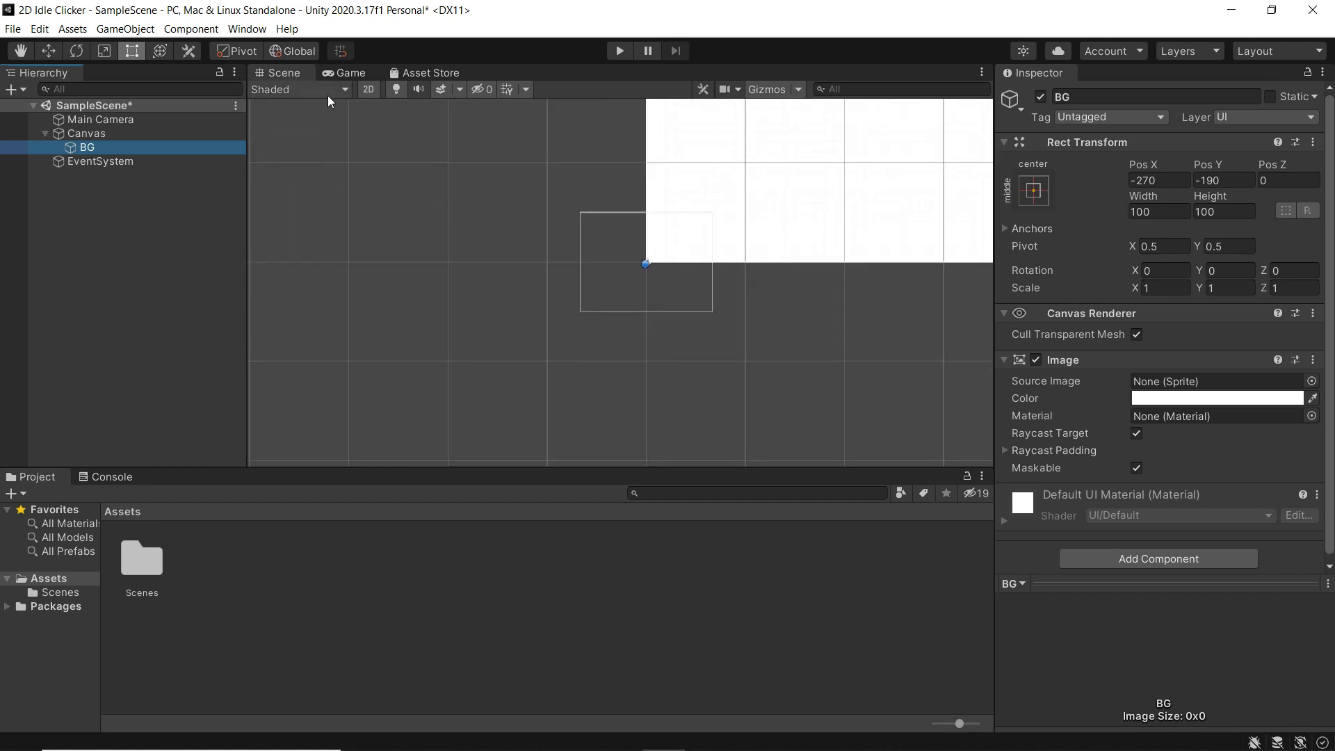
click(364, 71)
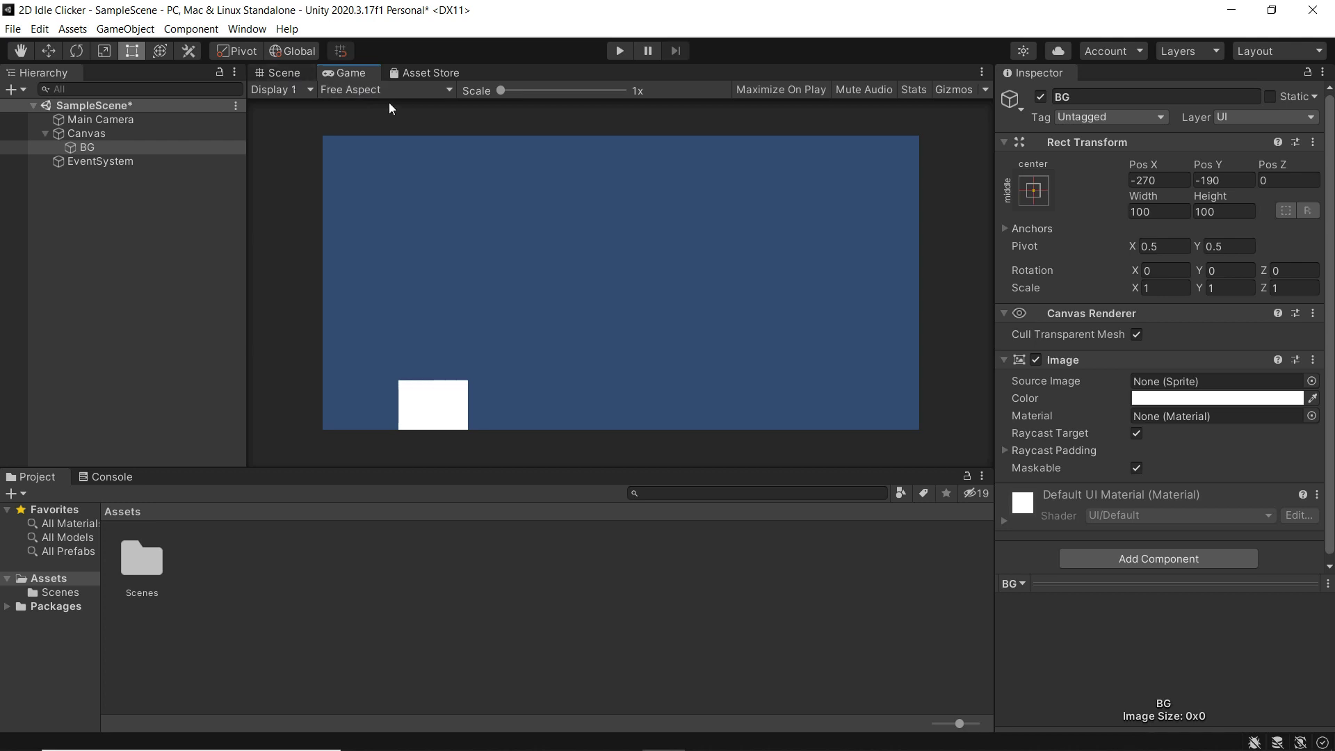
click(378, 90)
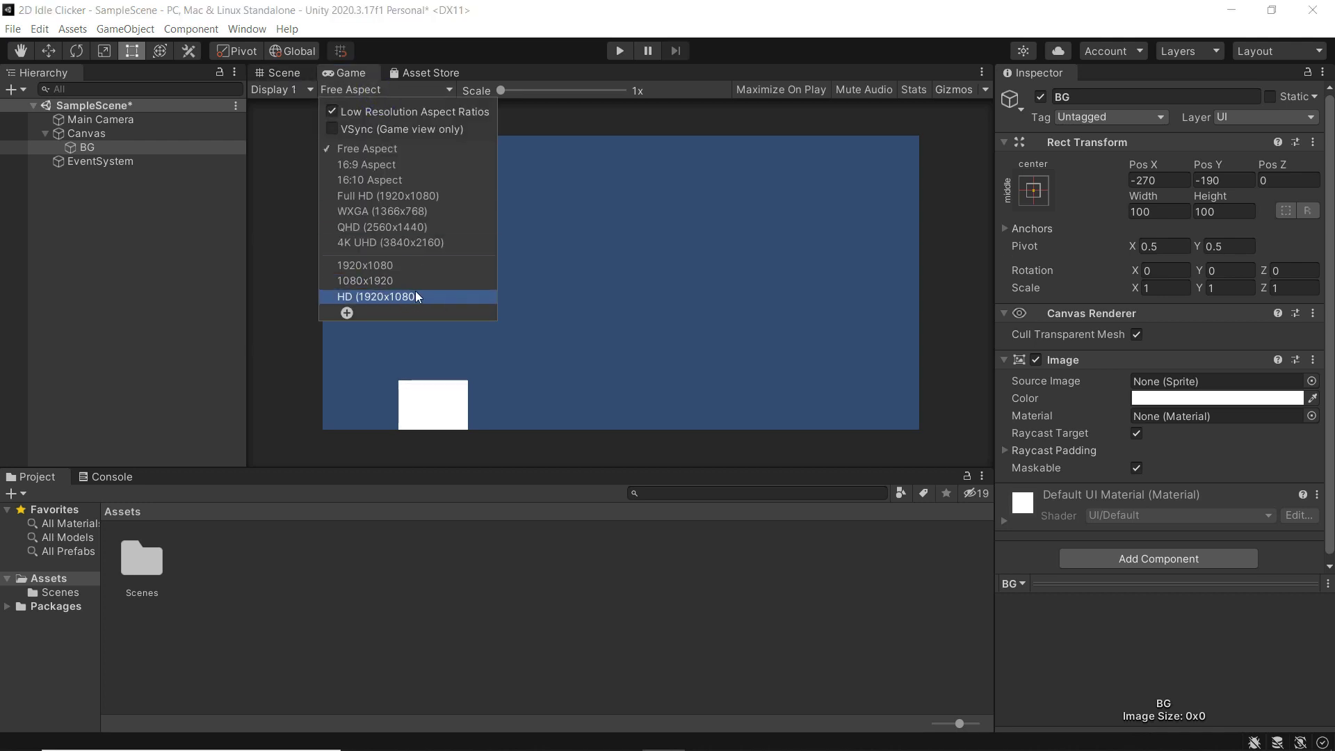
click(347, 313)
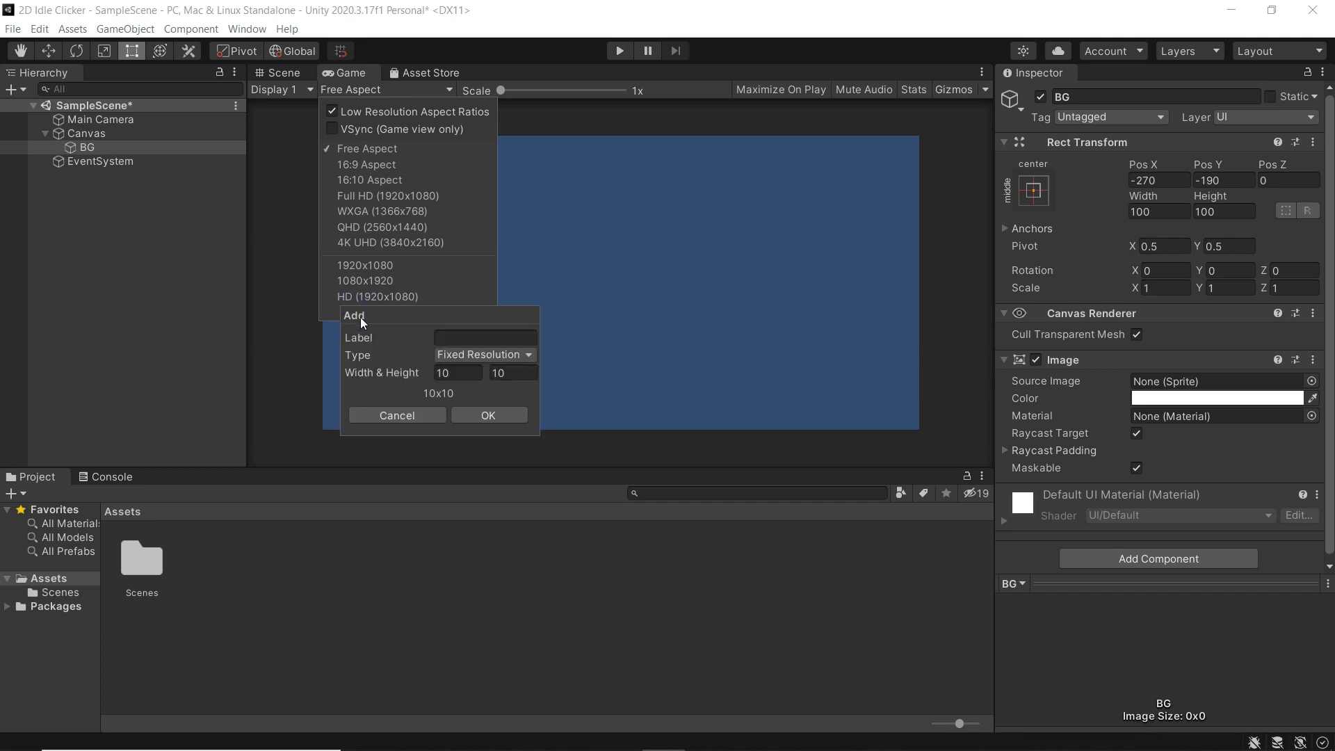
double_click(458, 373)
text(1920)
click(511, 372)
click(511, 372)
text(80)
Step: Set the Game view resolution to Full HD (1920x1080)
click(467, 194)
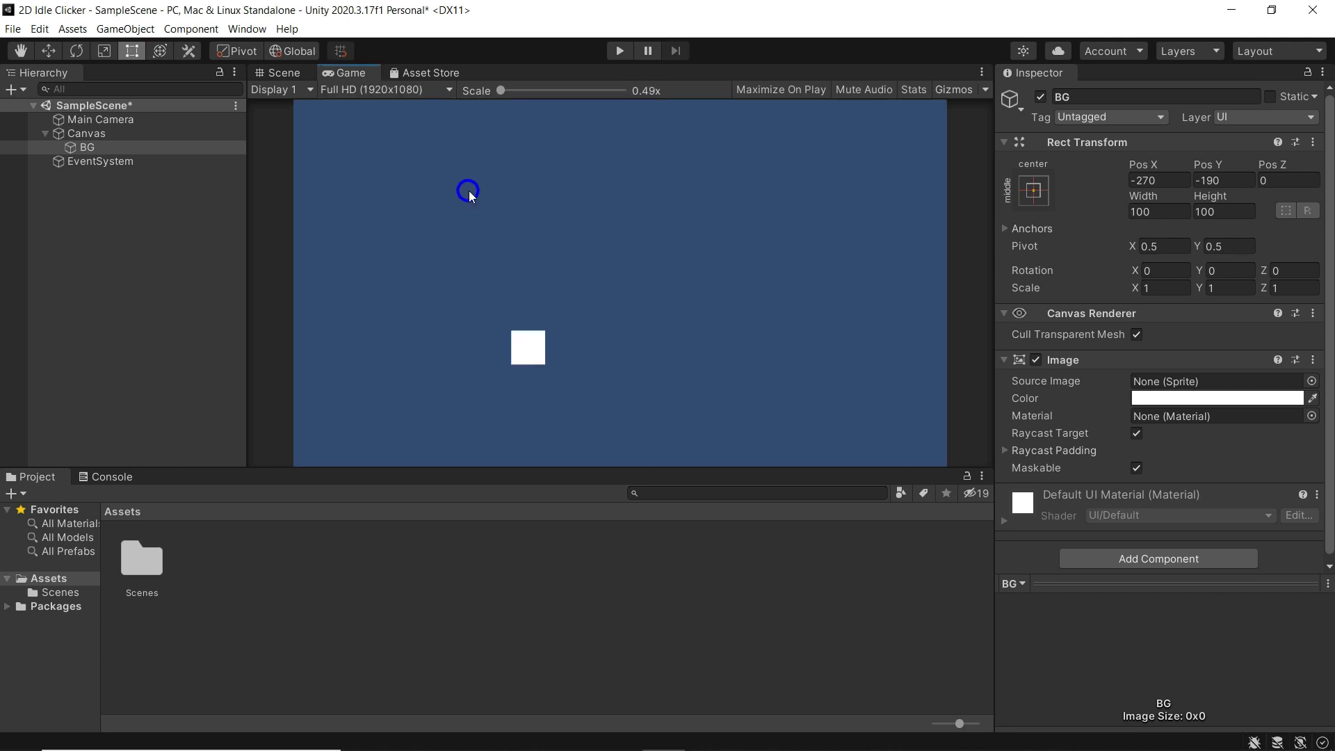
click(402, 89)
click(402, 89)
Step: Set the Canvas's UI Scale Mode to Scale With Screen Size, slightly widening the Hierarchy
click(96, 133)
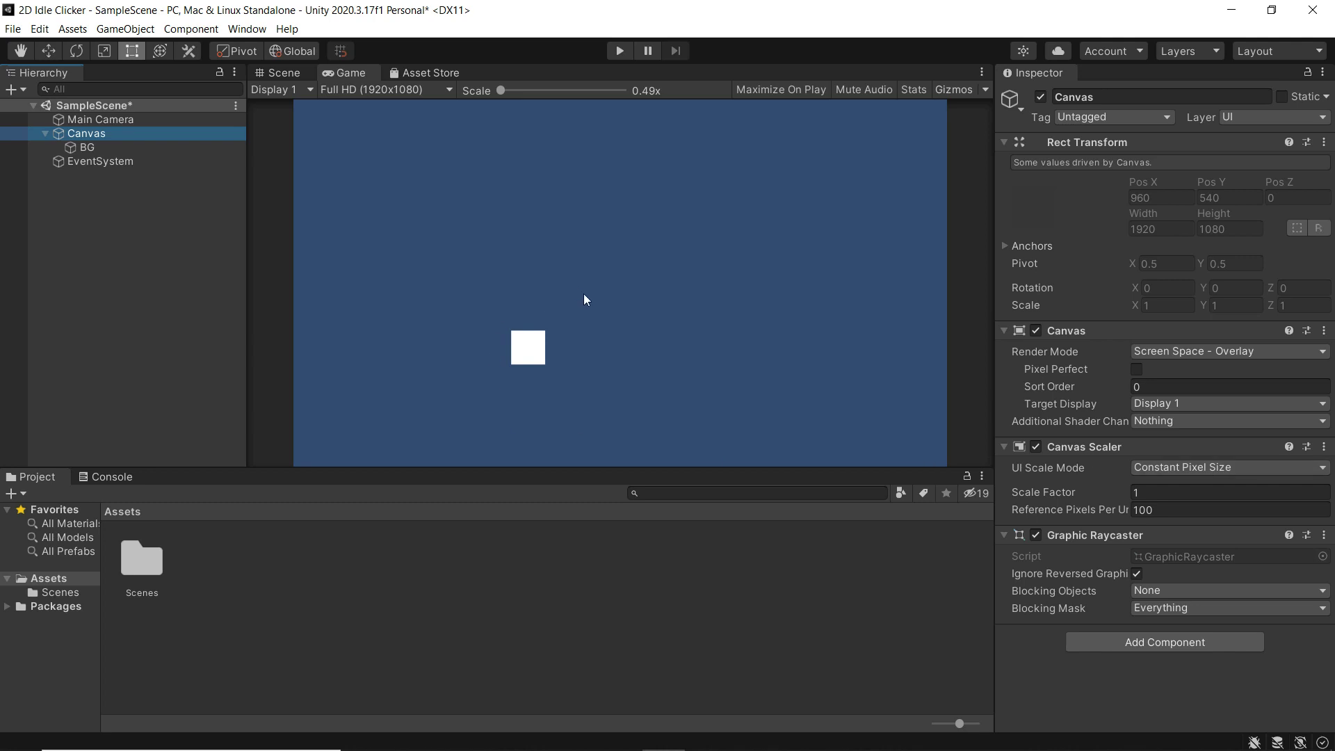
drag(245, 251, 281, 311)
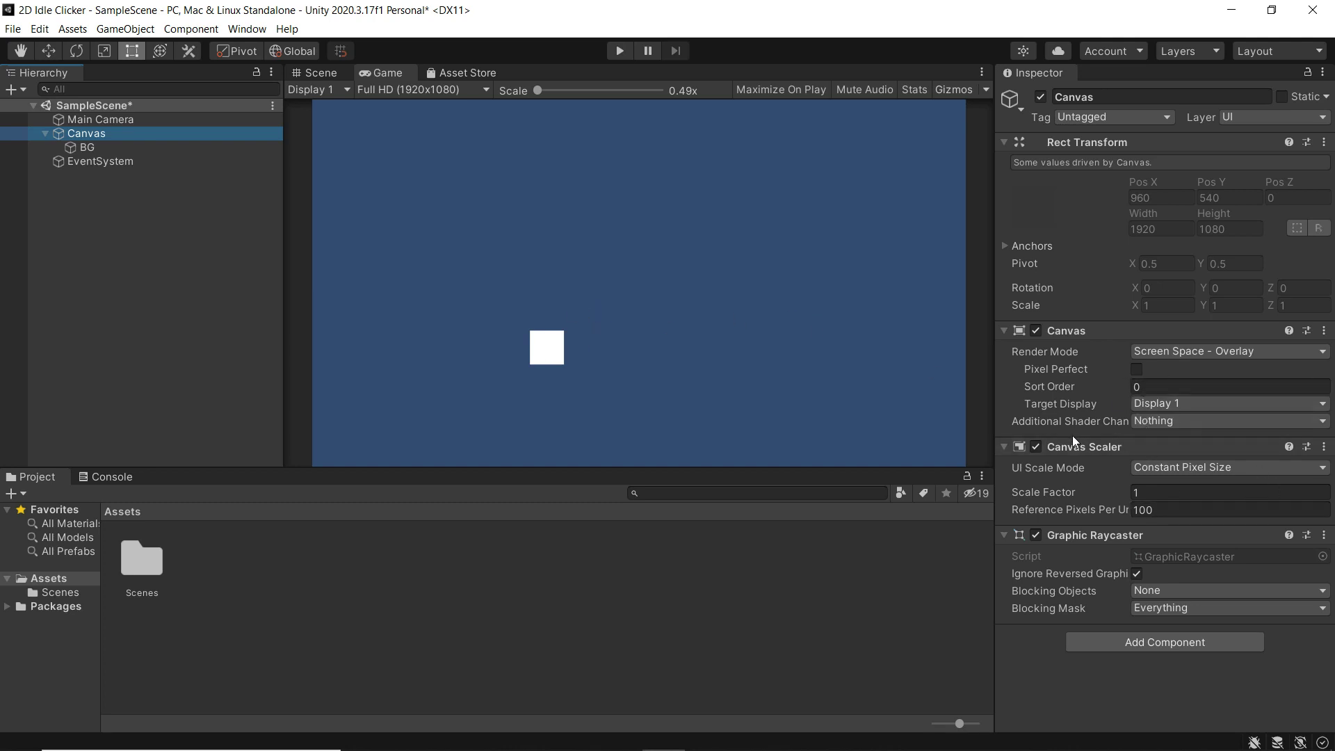
click(1188, 469)
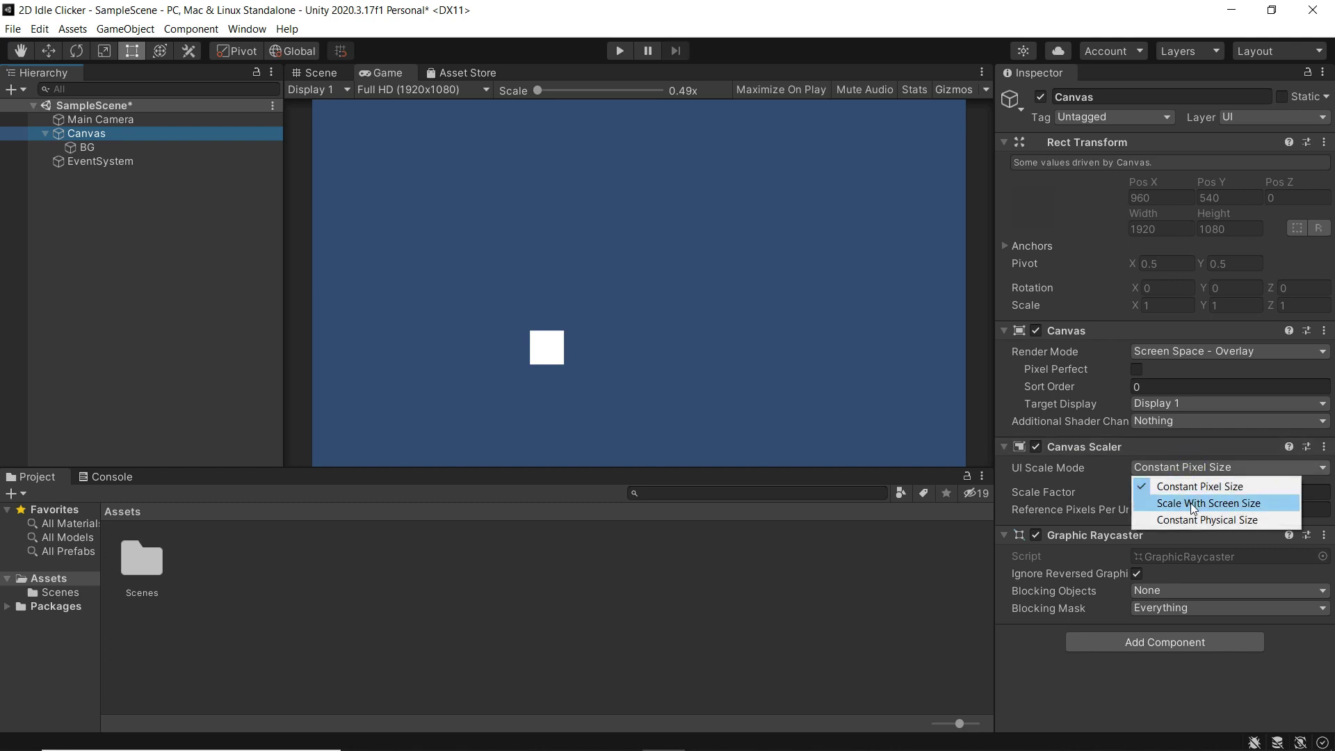
click(1194, 503)
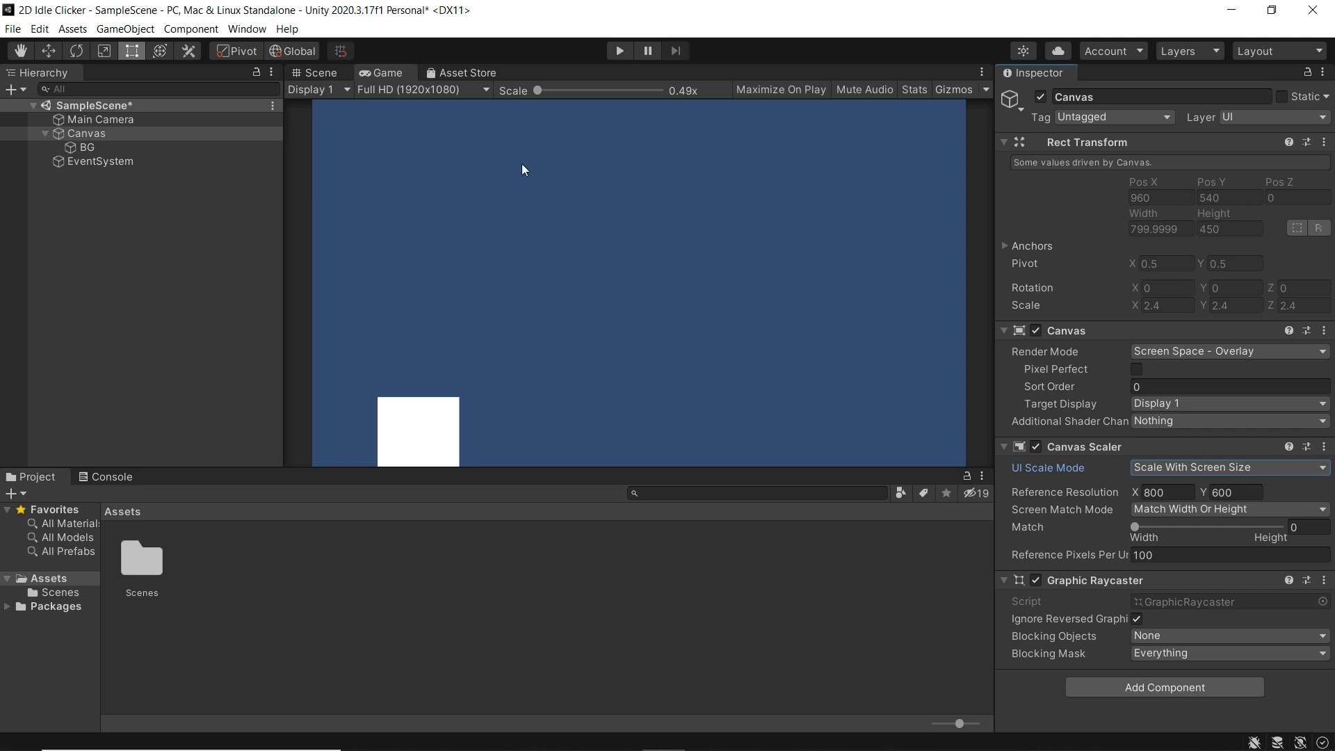
Step: Set the Canvas Scaler's reference resolution to 1920 by 1080
click(413, 91)
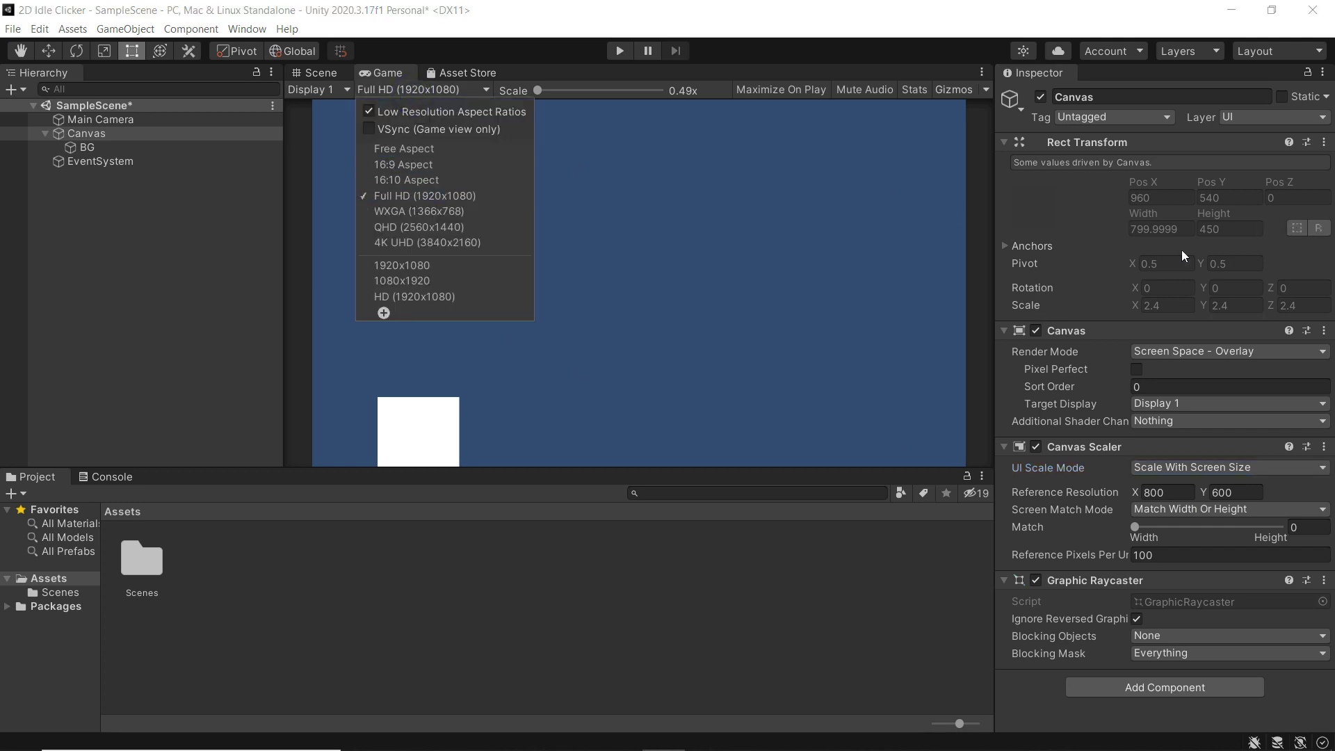
click(1172, 498)
click(1173, 495)
text(1920)
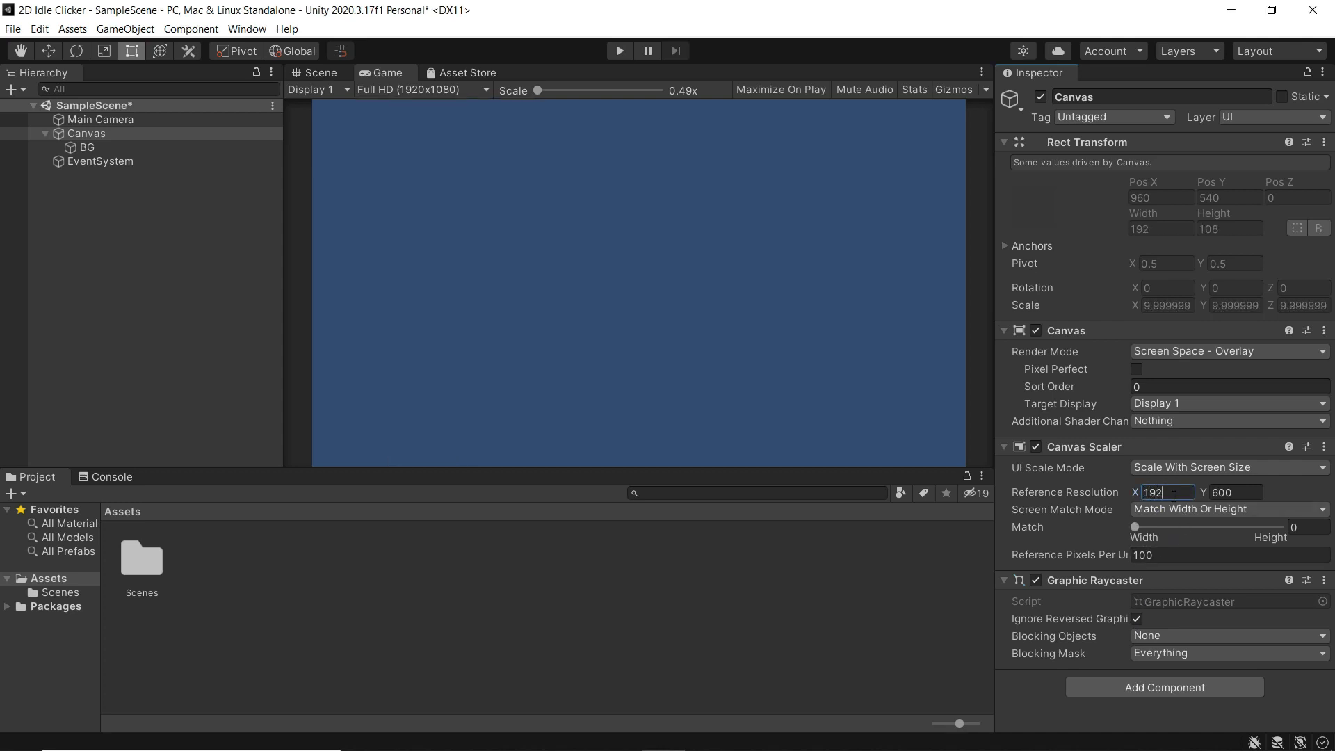
click(1221, 495)
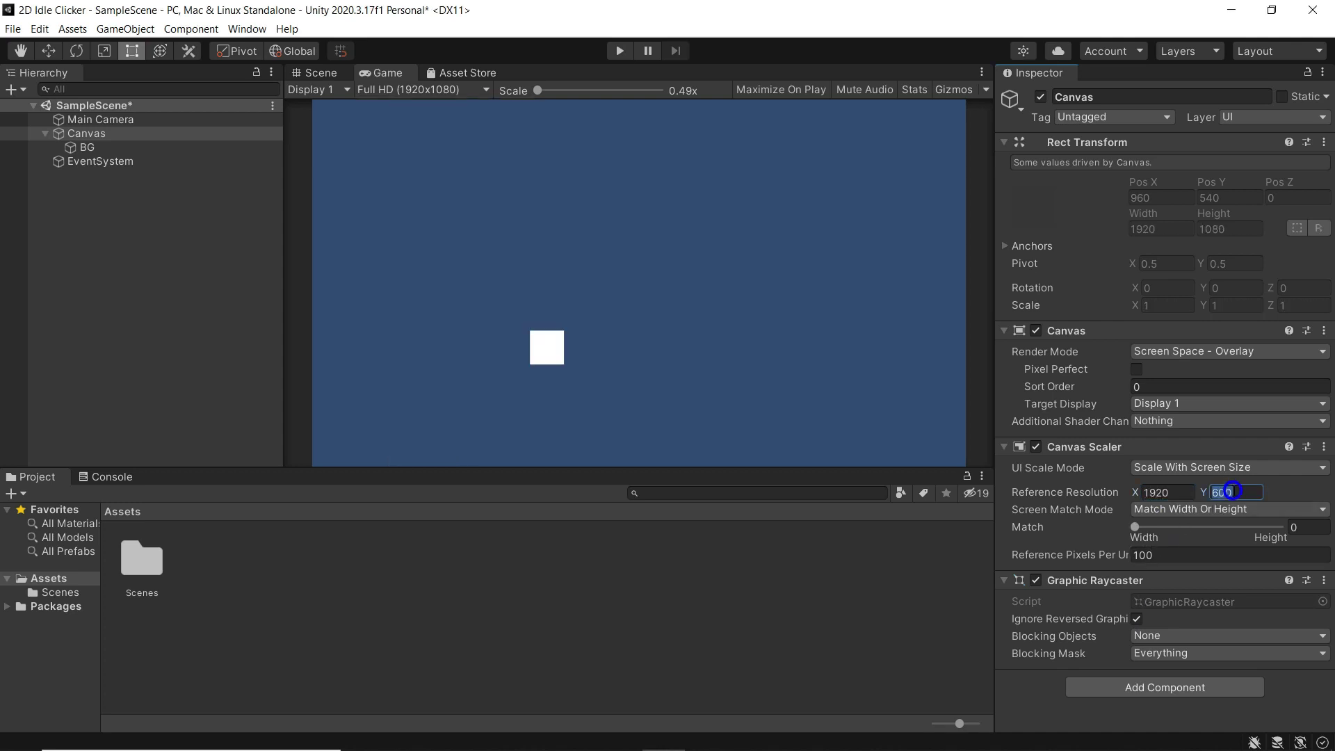
text(1080)
Step: In the Scene view, stretch the BG image to cover the whole Canvas, 1920 wide and 1080 high
click(85, 131)
click(317, 73)
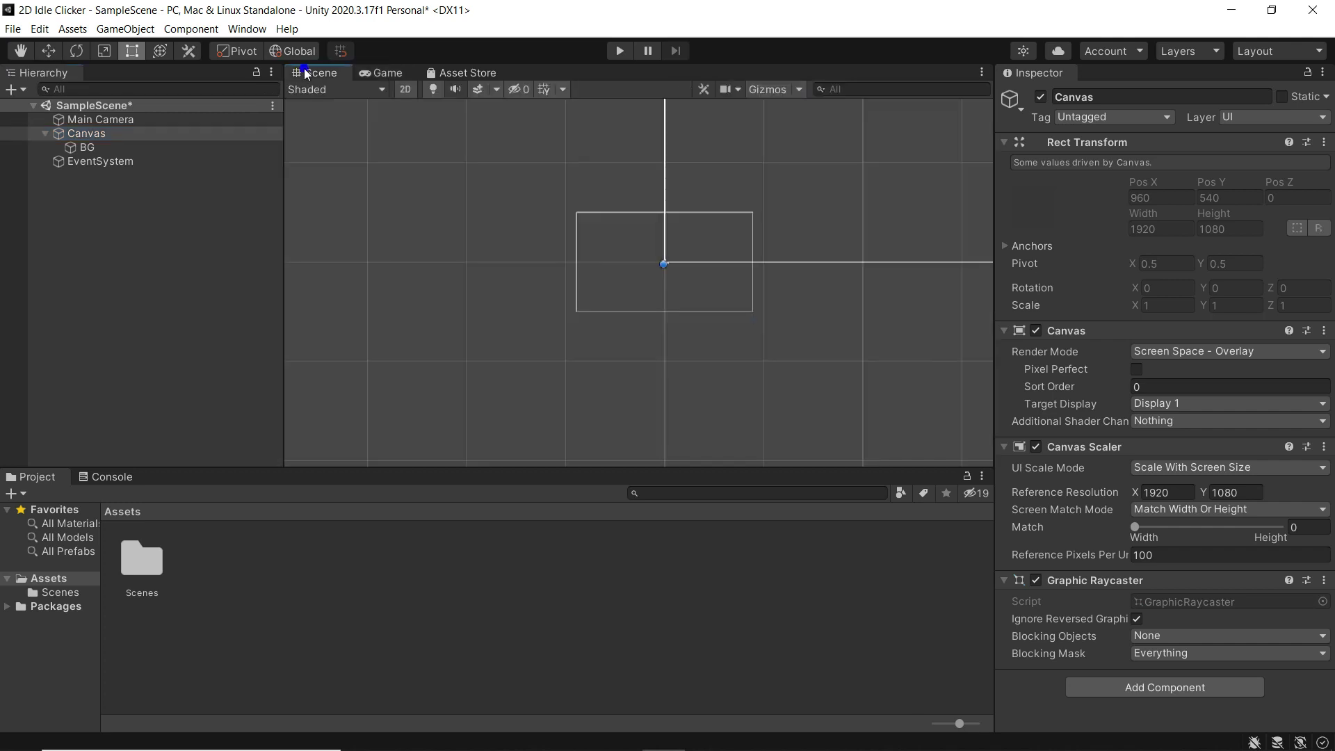
double_click(82, 132)
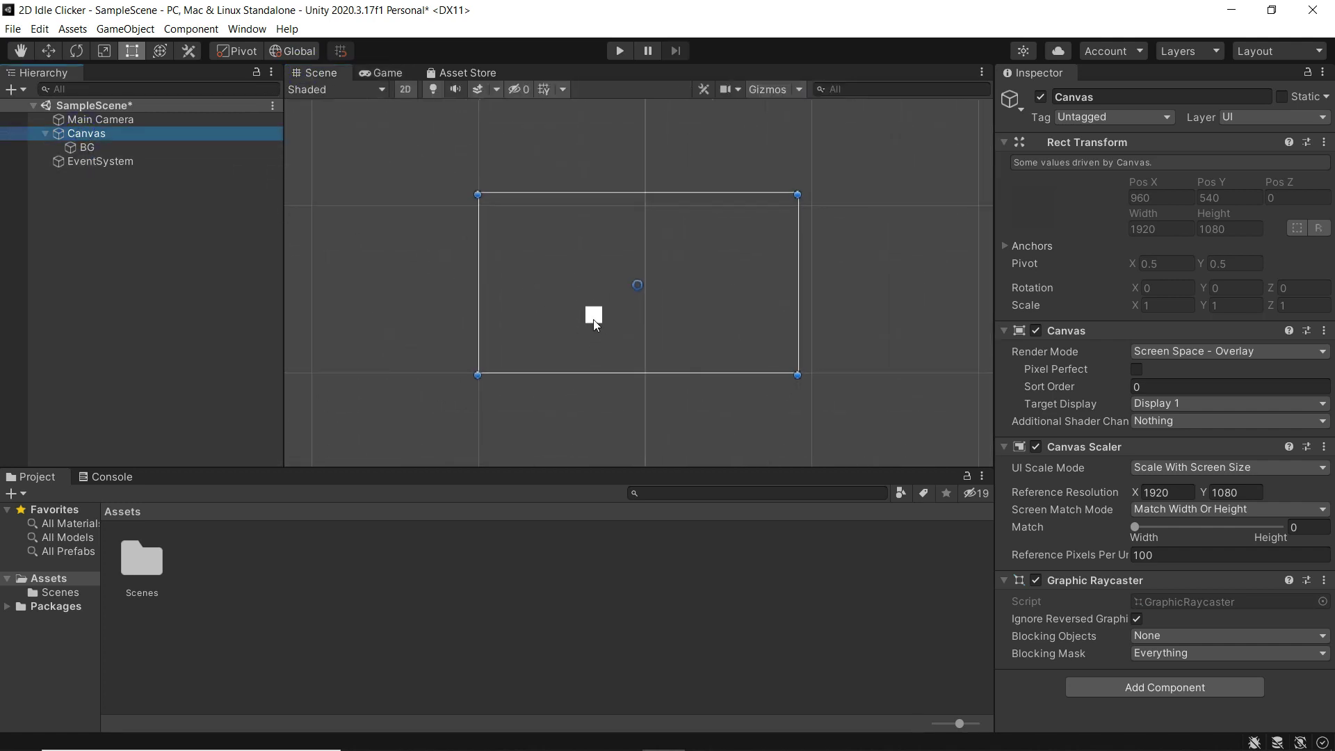
click(85, 147)
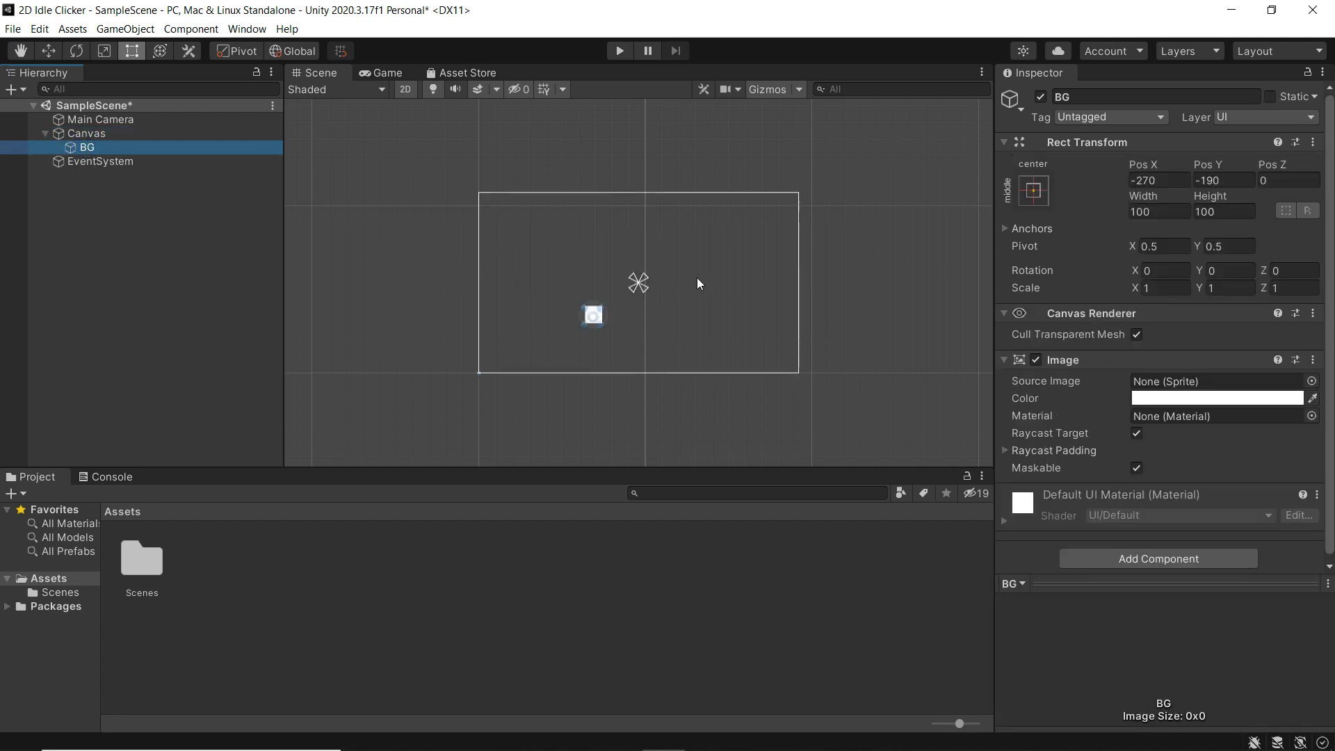
drag(603, 307, 798, 195)
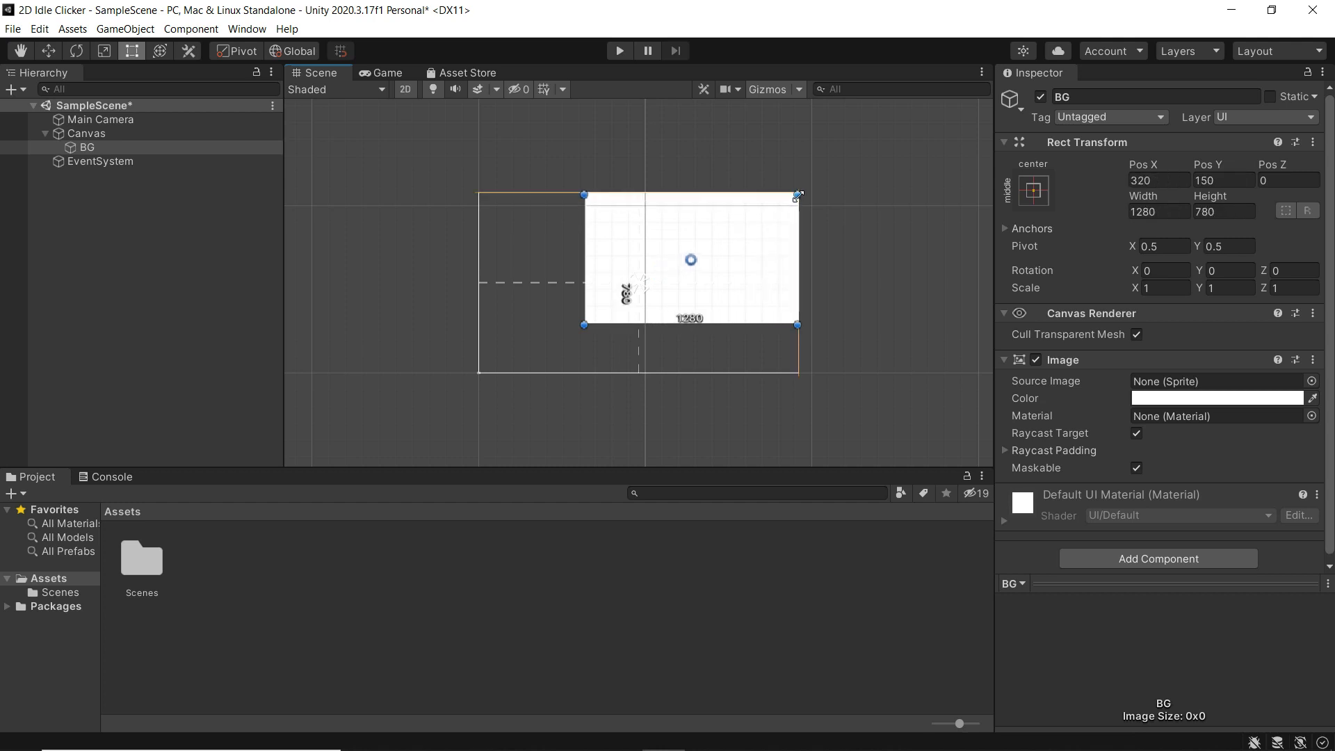
drag(584, 235, 477, 235)
drag(744, 320, 742, 368)
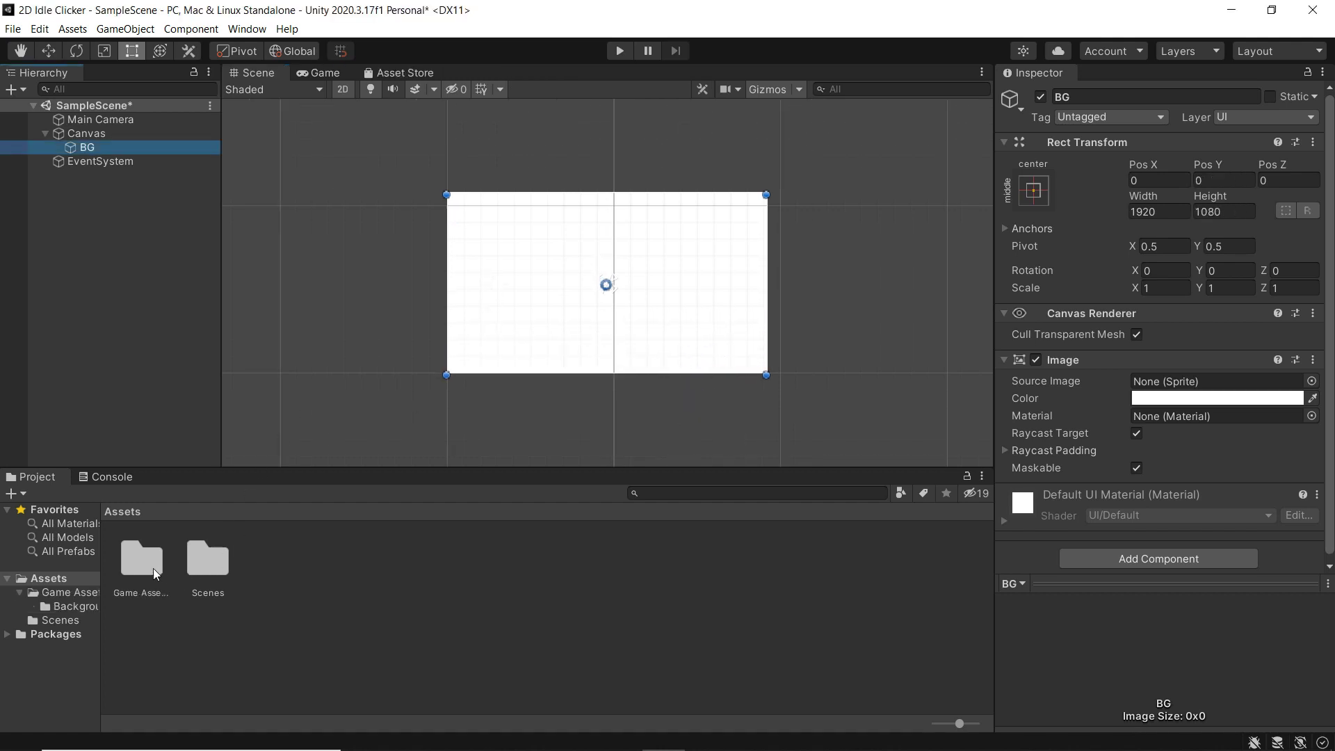
Step: Assign game_background_4 from the Game Assets/Background folder as the BG image's source sprite
double_click(154, 572)
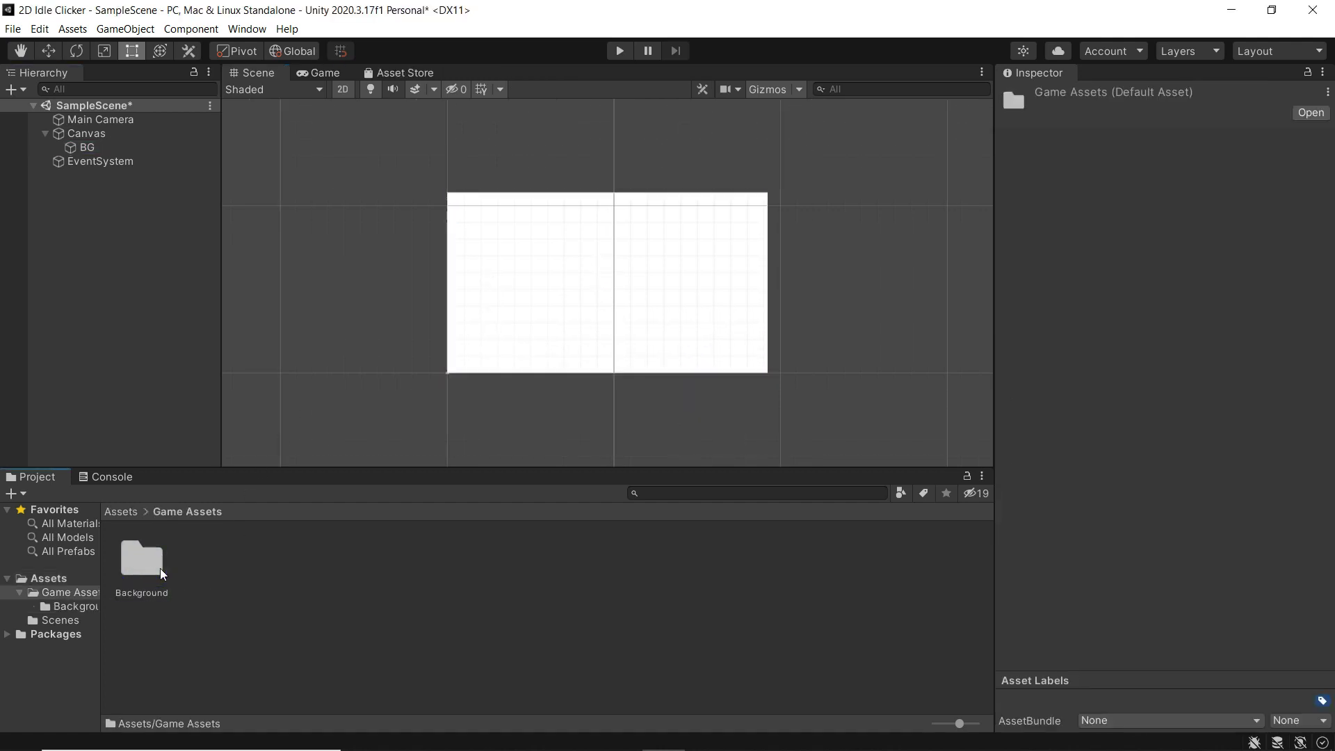
double_click(141, 562)
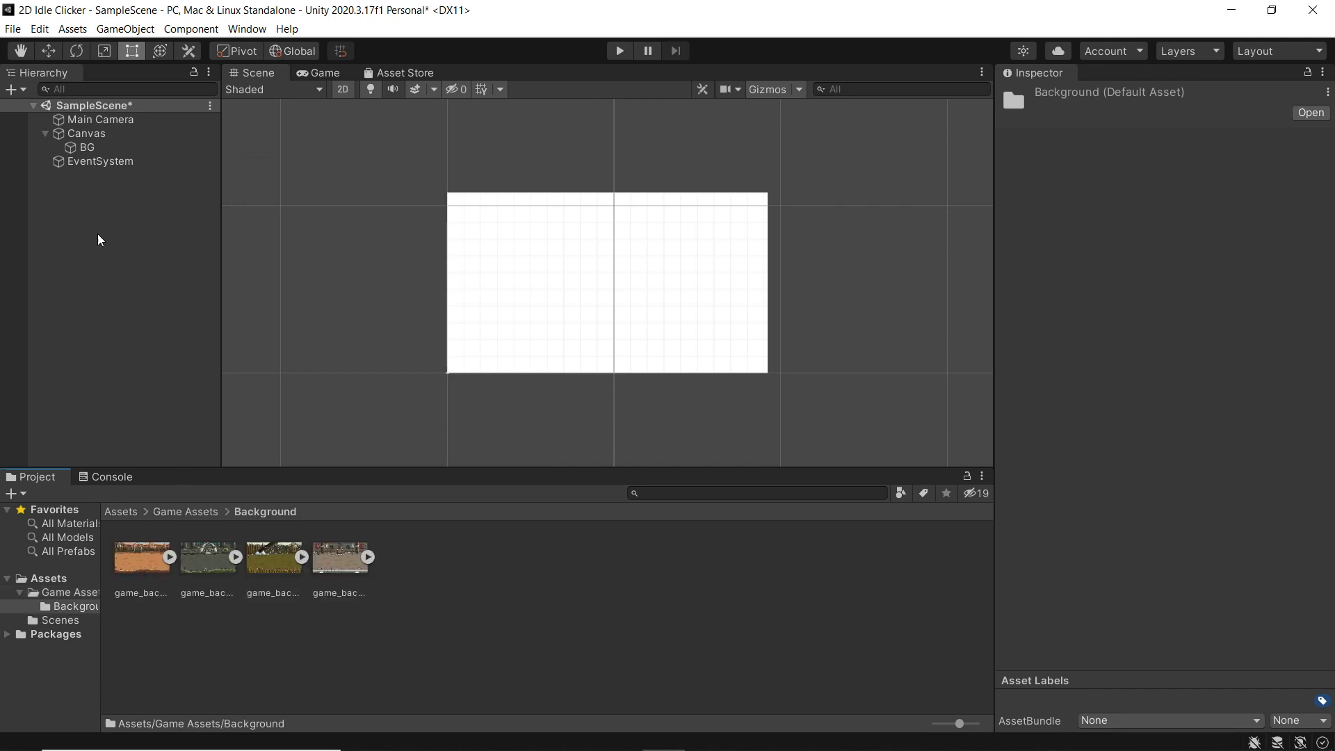
click(81, 147)
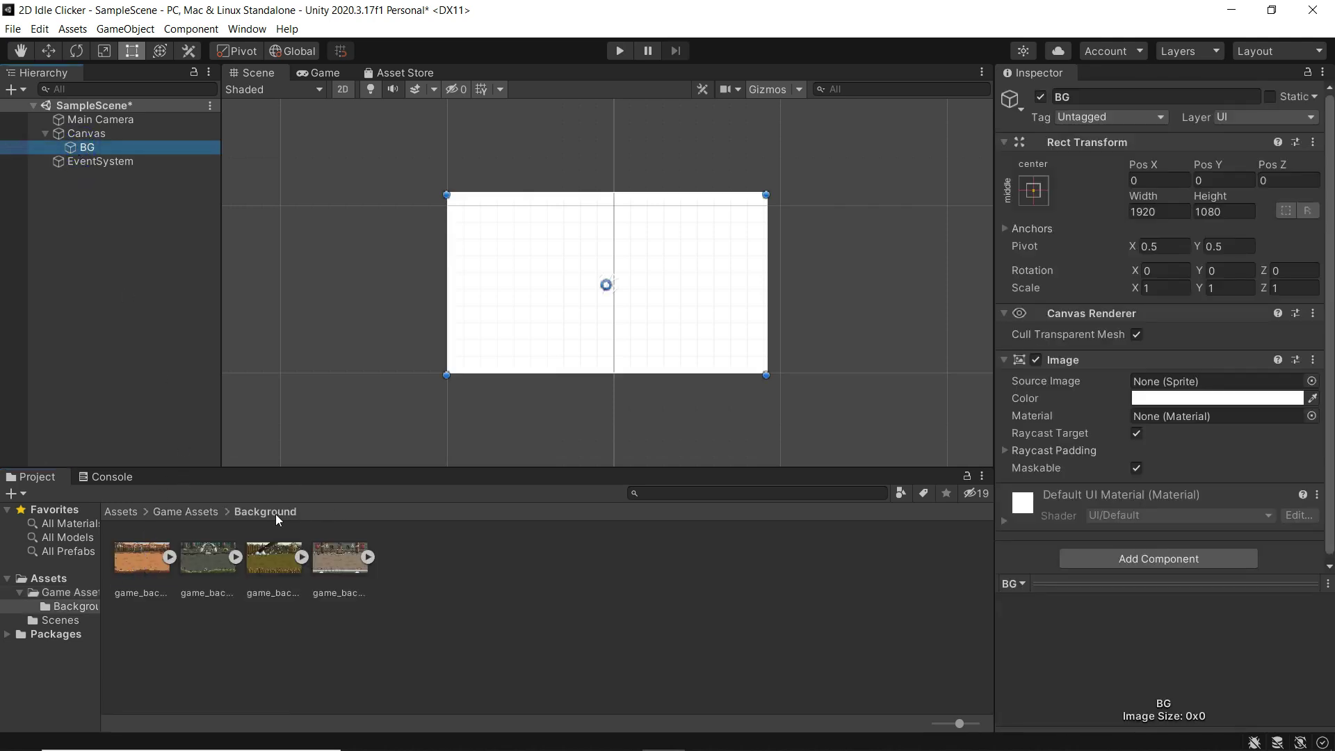
drag(337, 556, 1159, 387)
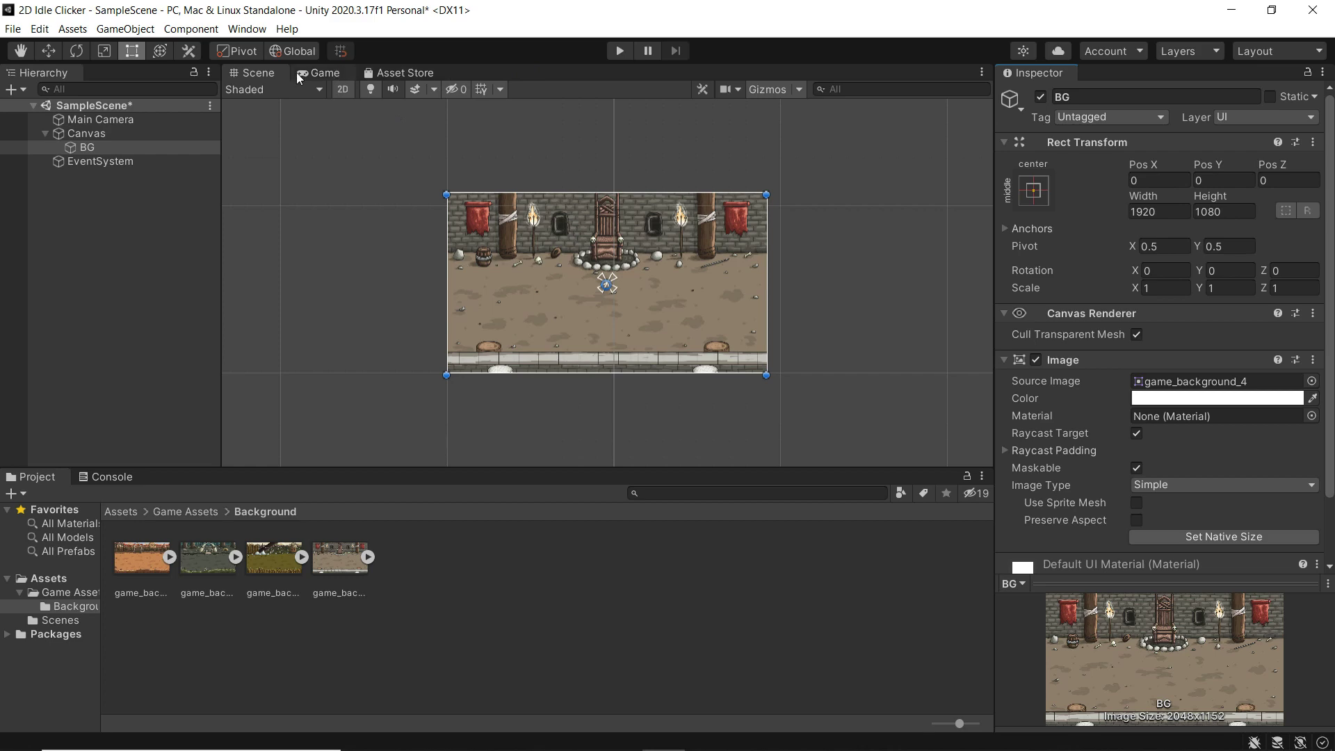
Step: Dock the Game view beside the Scene view and adjust the divider between them
drag(323, 72, 877, 199)
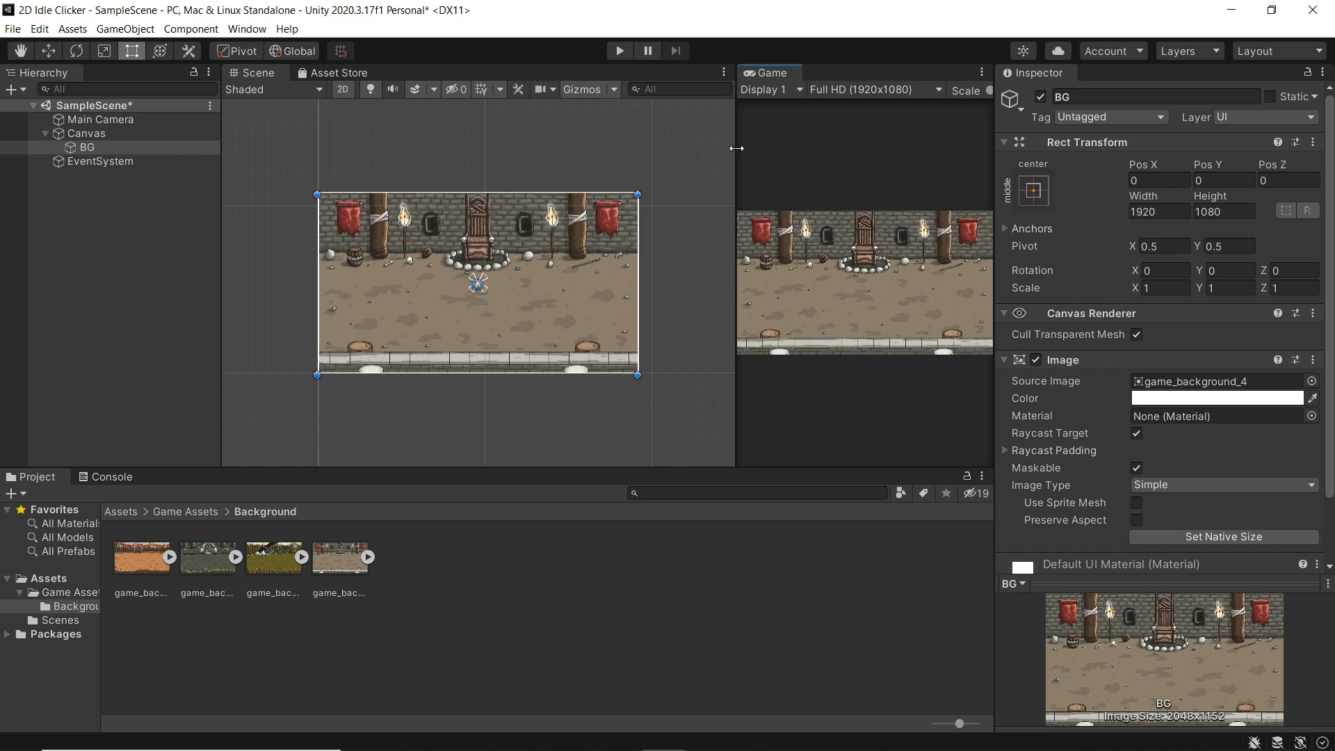
drag(736, 154, 749, 210)
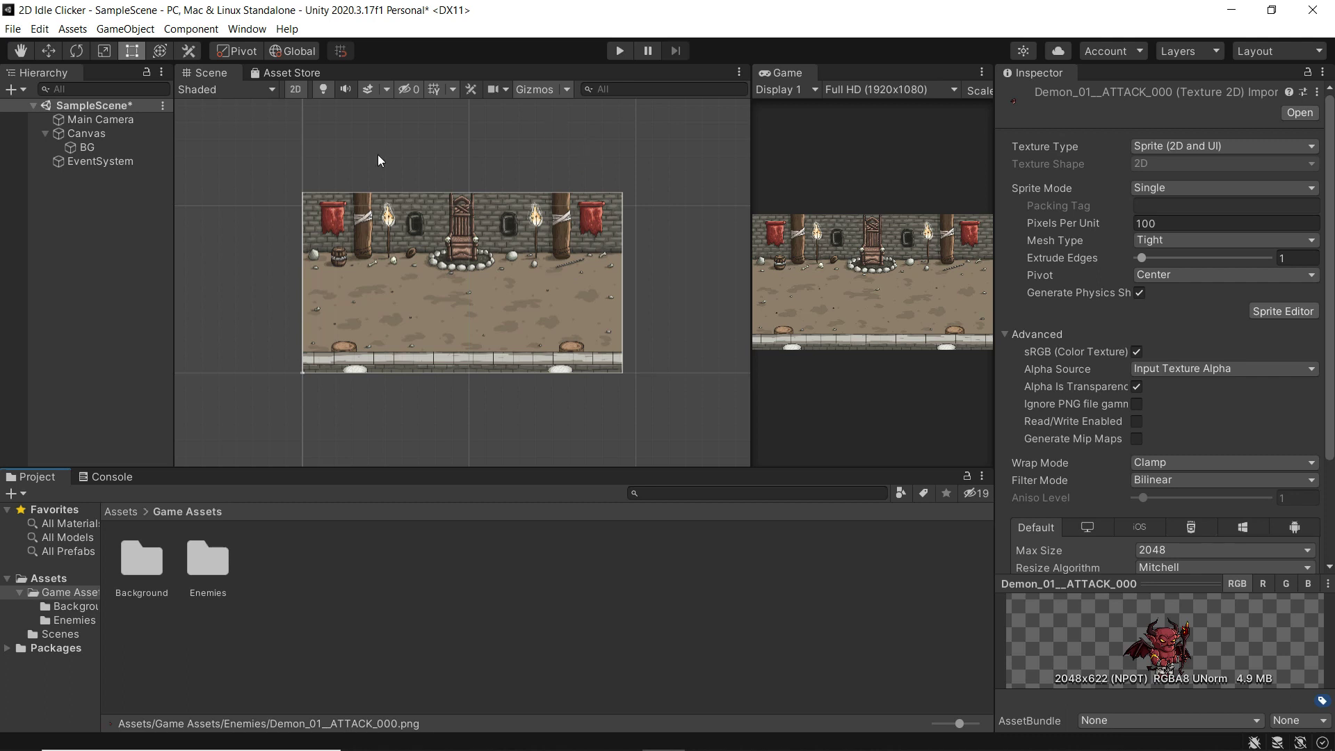
Step: Add a TextMeshPro text object to the Canvas and import the TMP Essentials
click(77, 132)
right_click(79, 134)
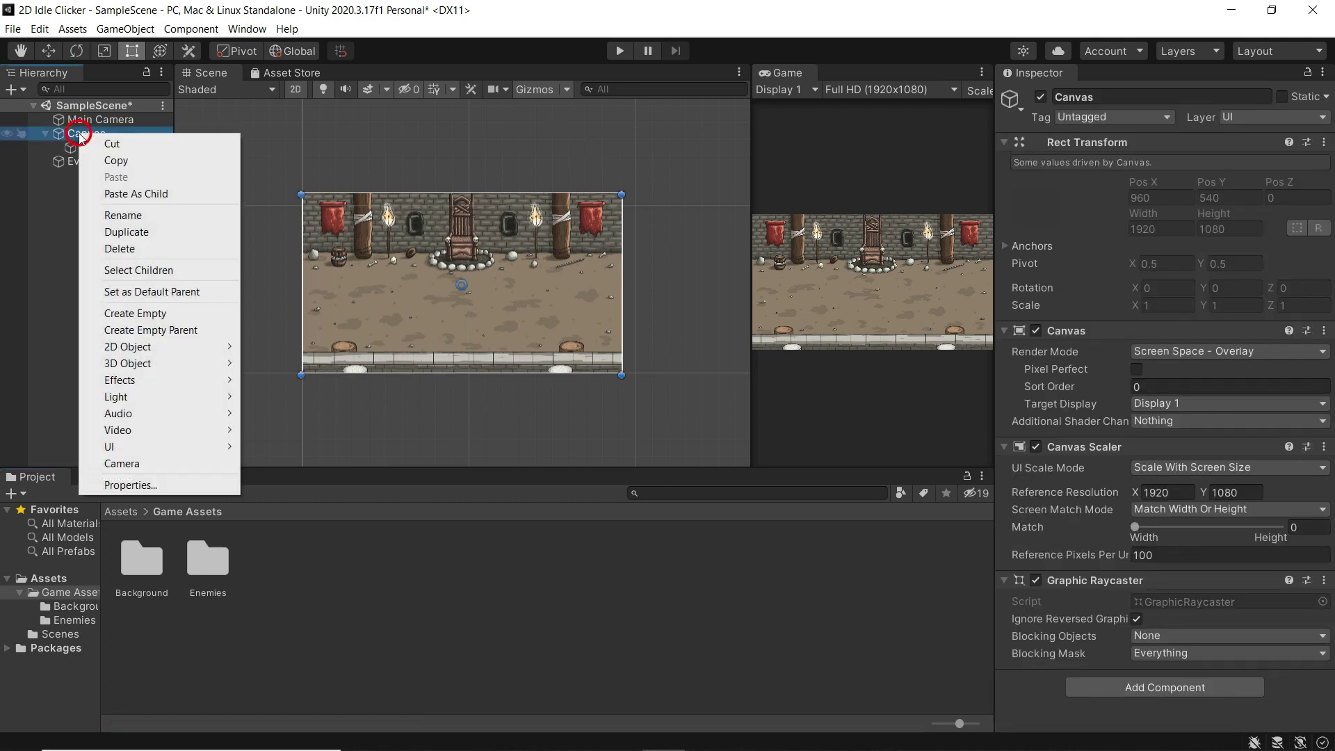
mouse_move(127, 449)
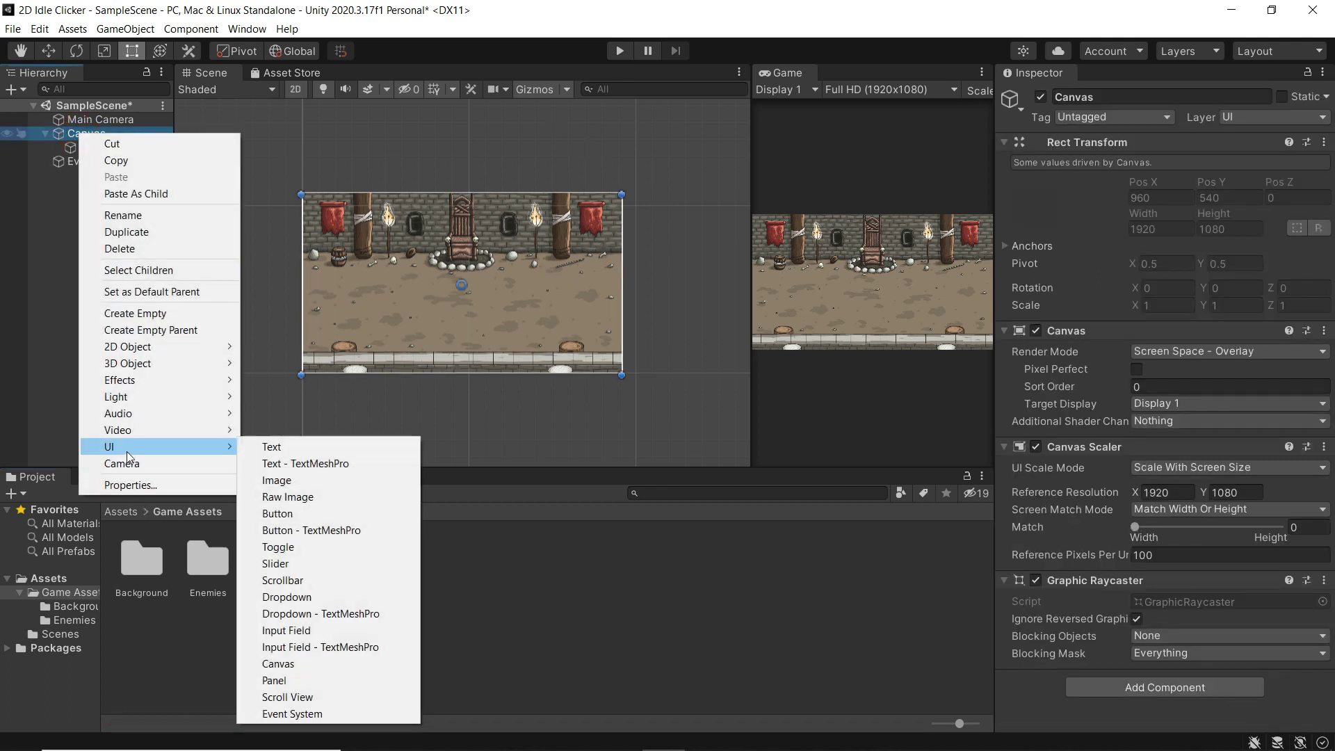
click(314, 464)
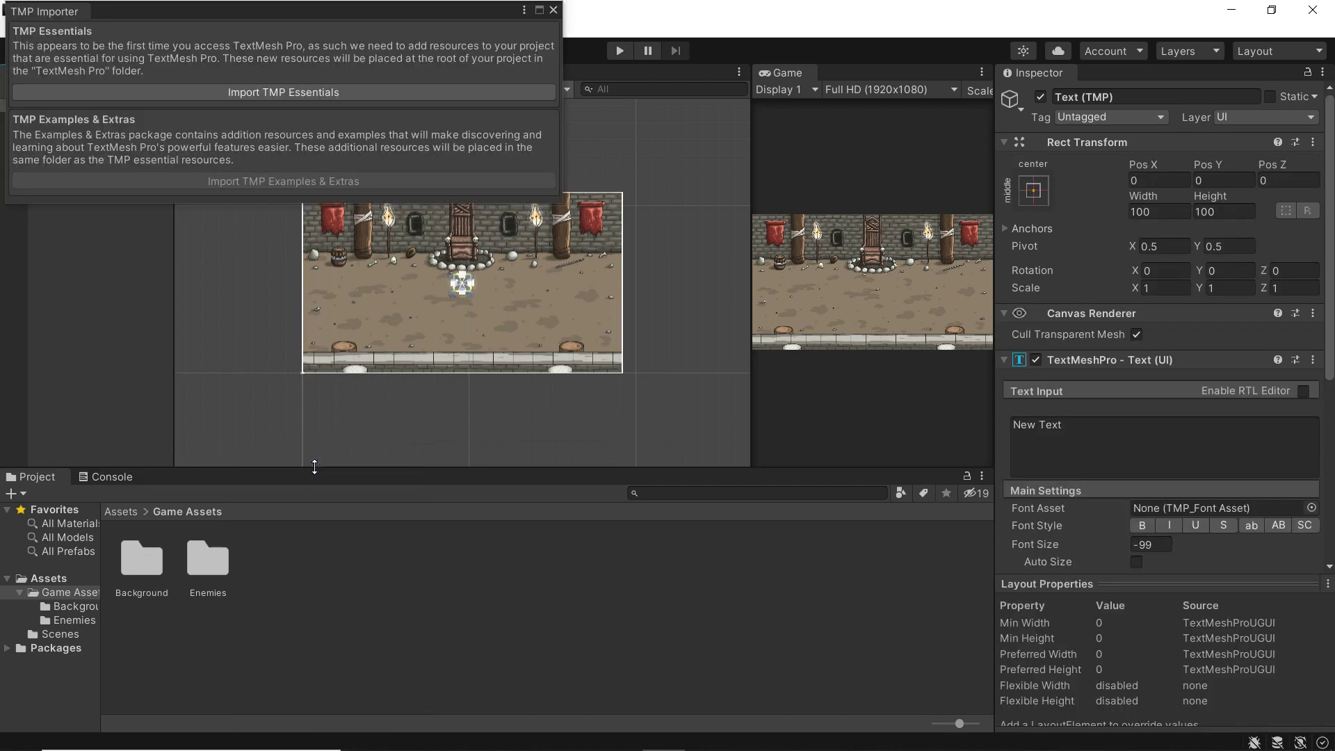
click(294, 92)
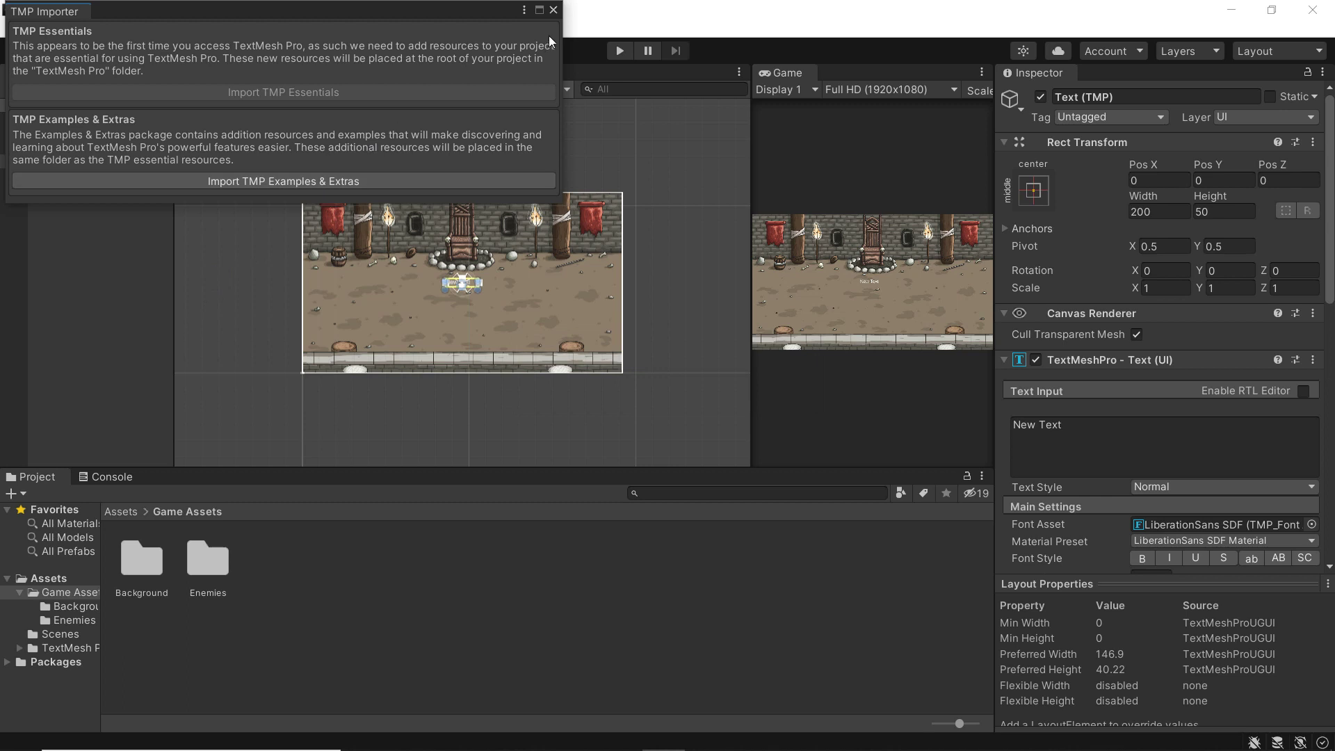
click(553, 11)
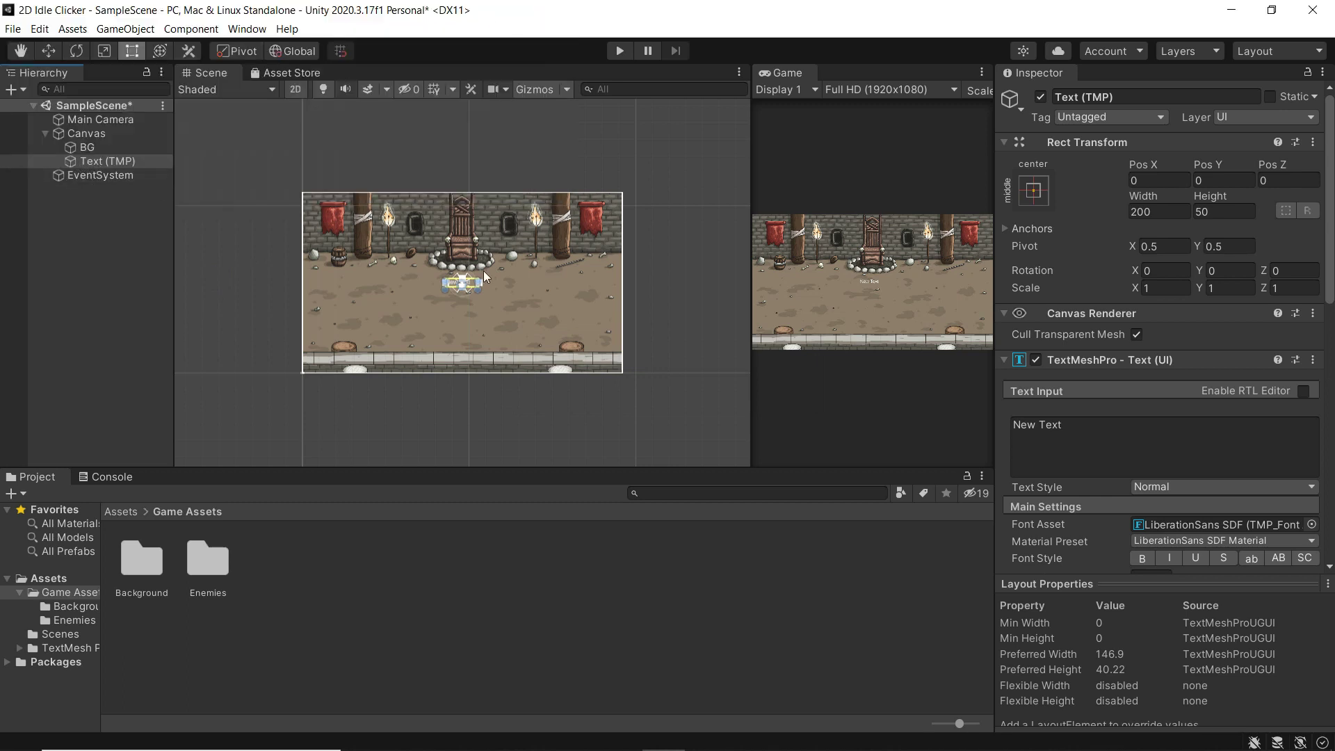
Step: Rename the TextMeshPro text object under the Canvas to Gold Text
scroll(482, 296, up, 5)
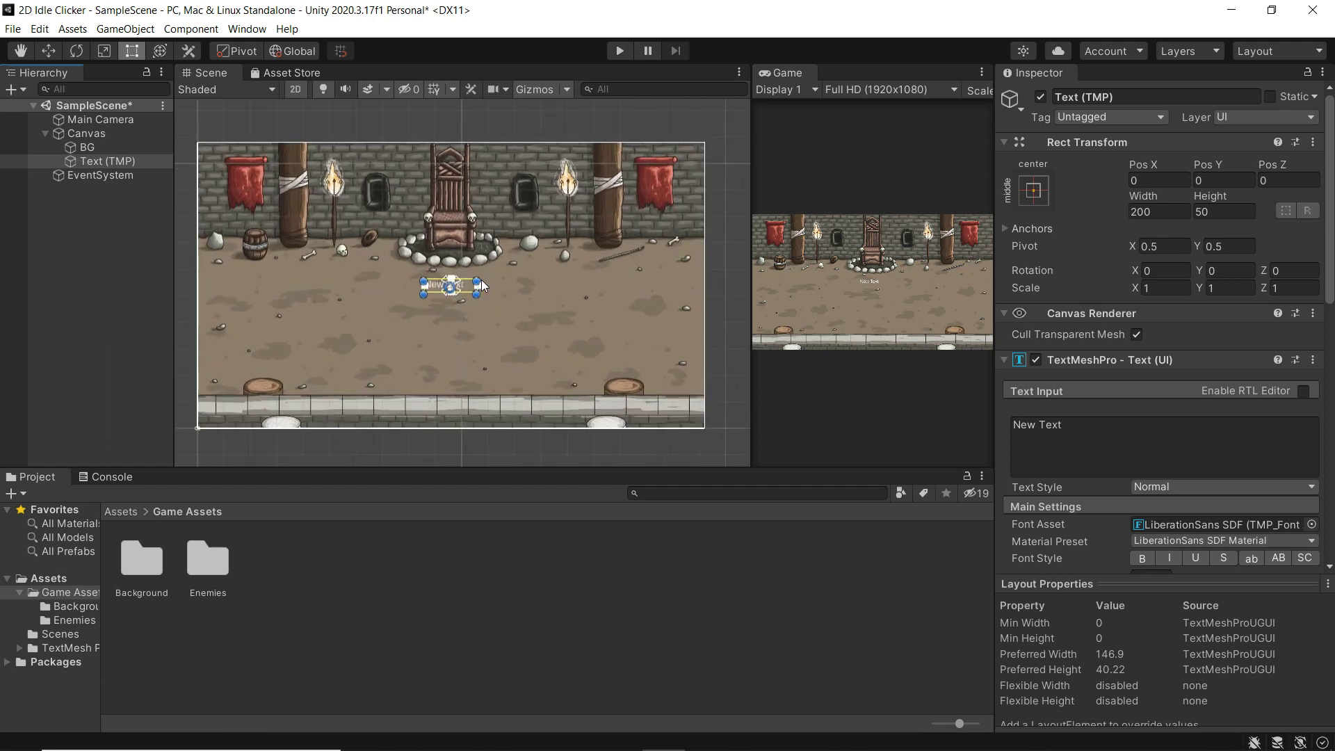
scroll(481, 286, down, 2)
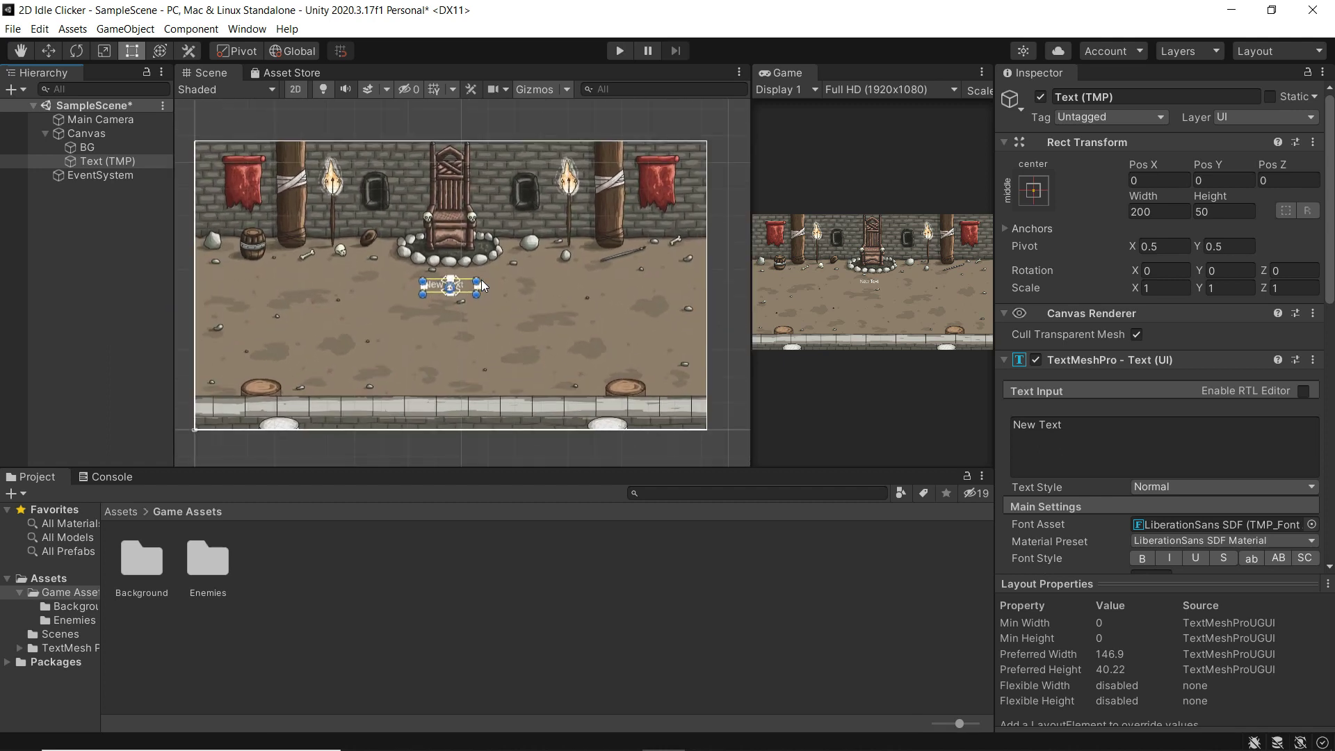
right_click(92, 162)
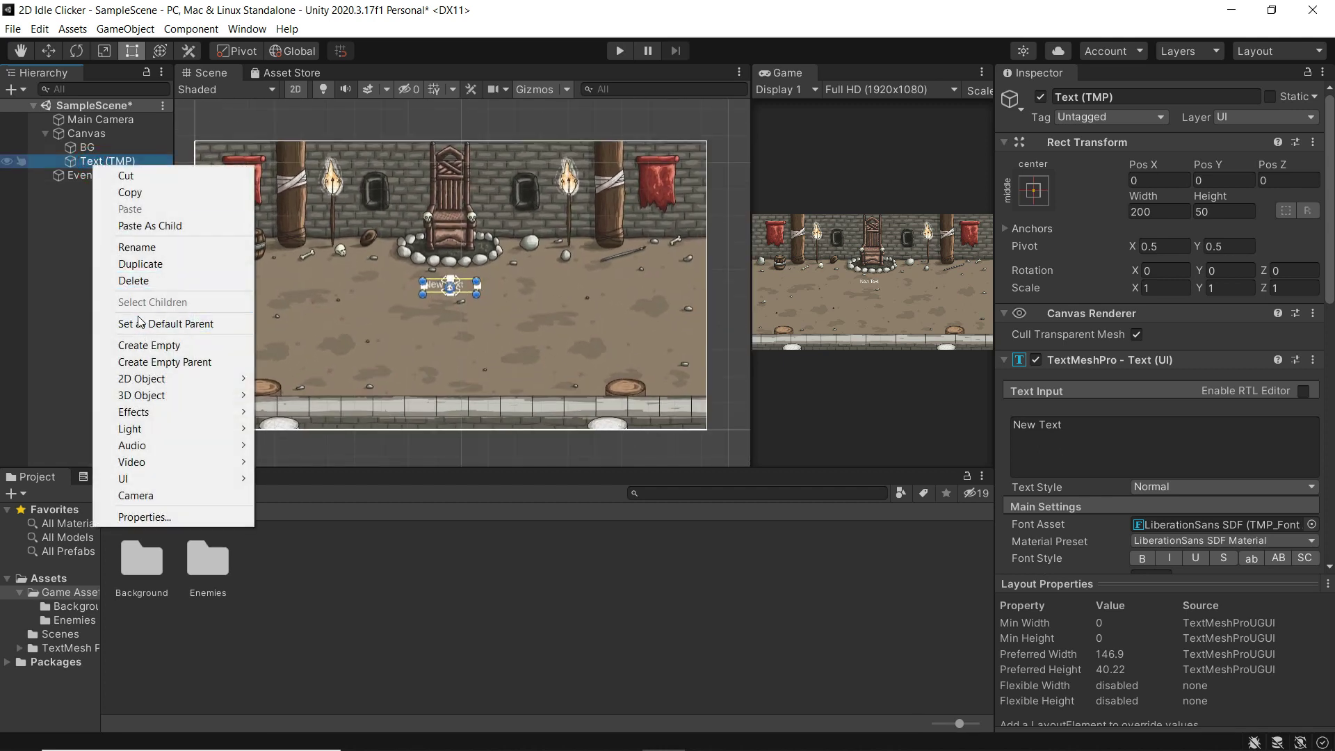
click(136, 247)
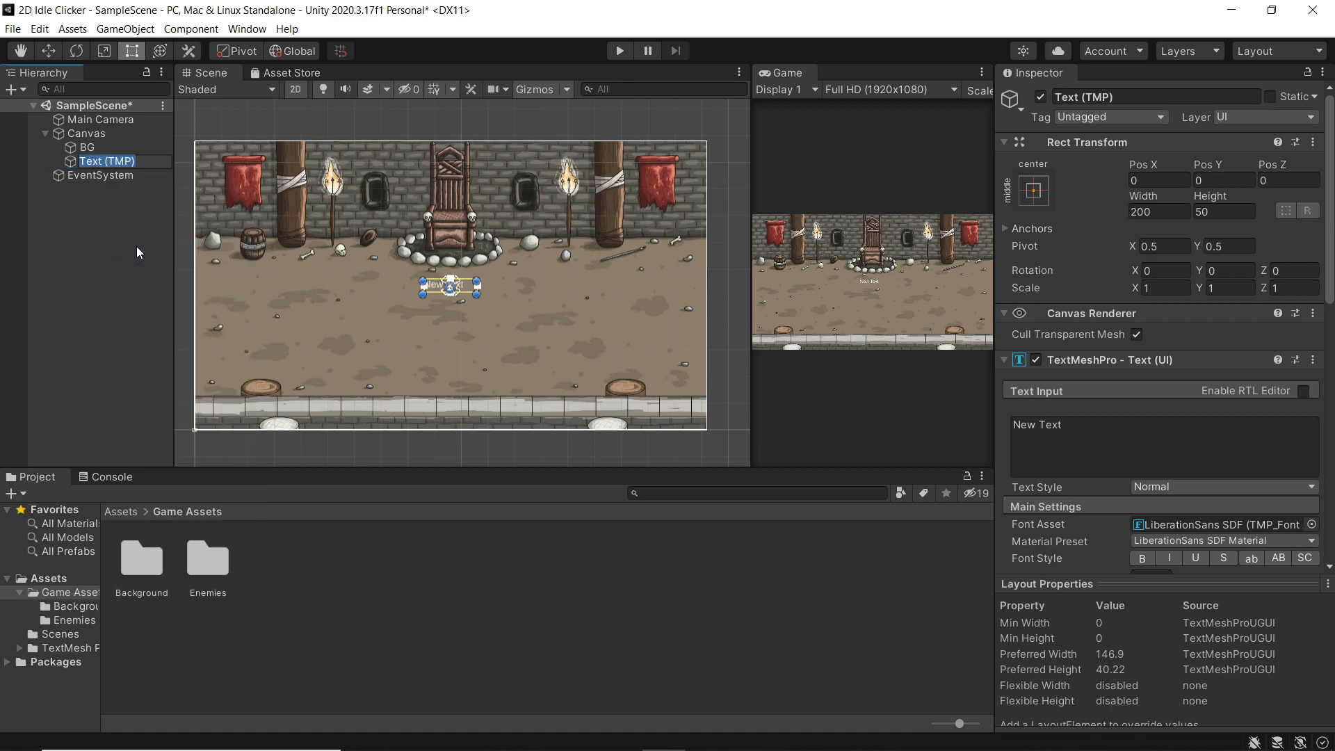
text(Gold Text)
key(Return)
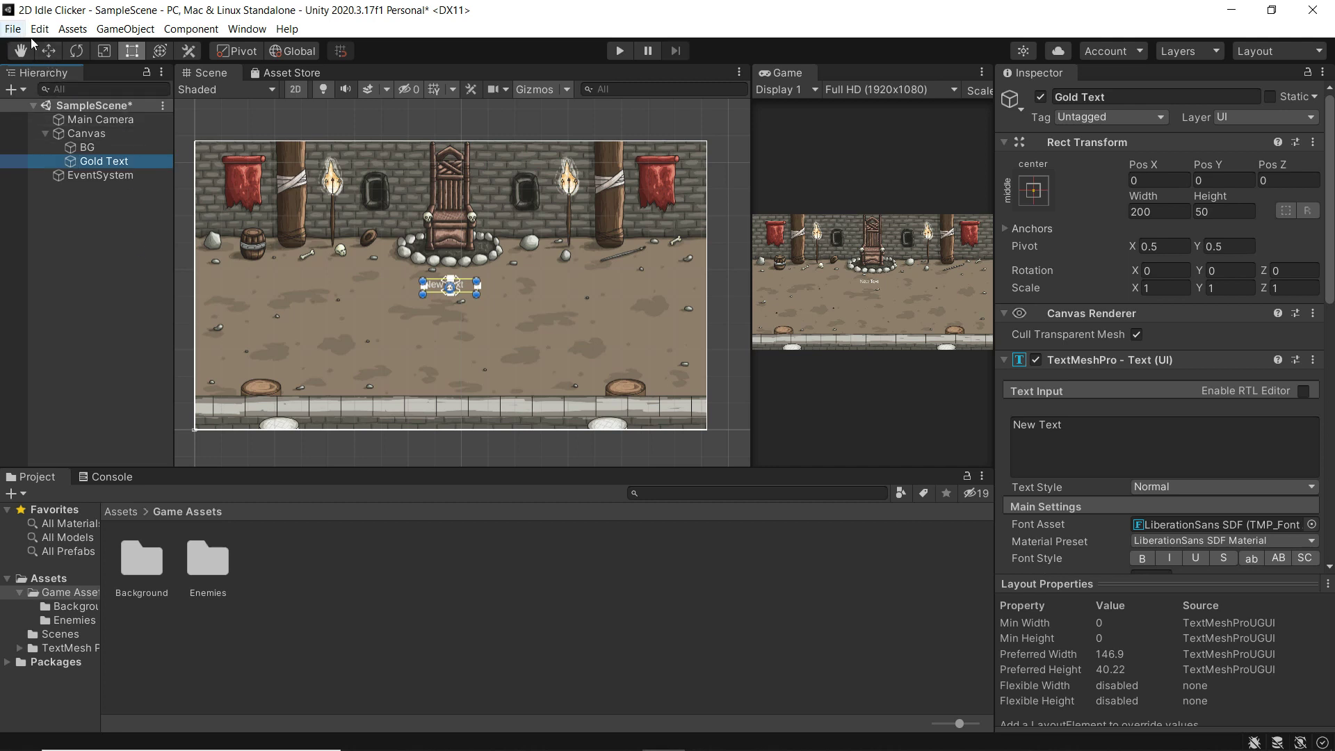
Step: Move Gold Text onto the red banner in the canvas's upper-left area and enlarge its box to about 343 by 115
click(49, 52)
drag(462, 279, 254, 155)
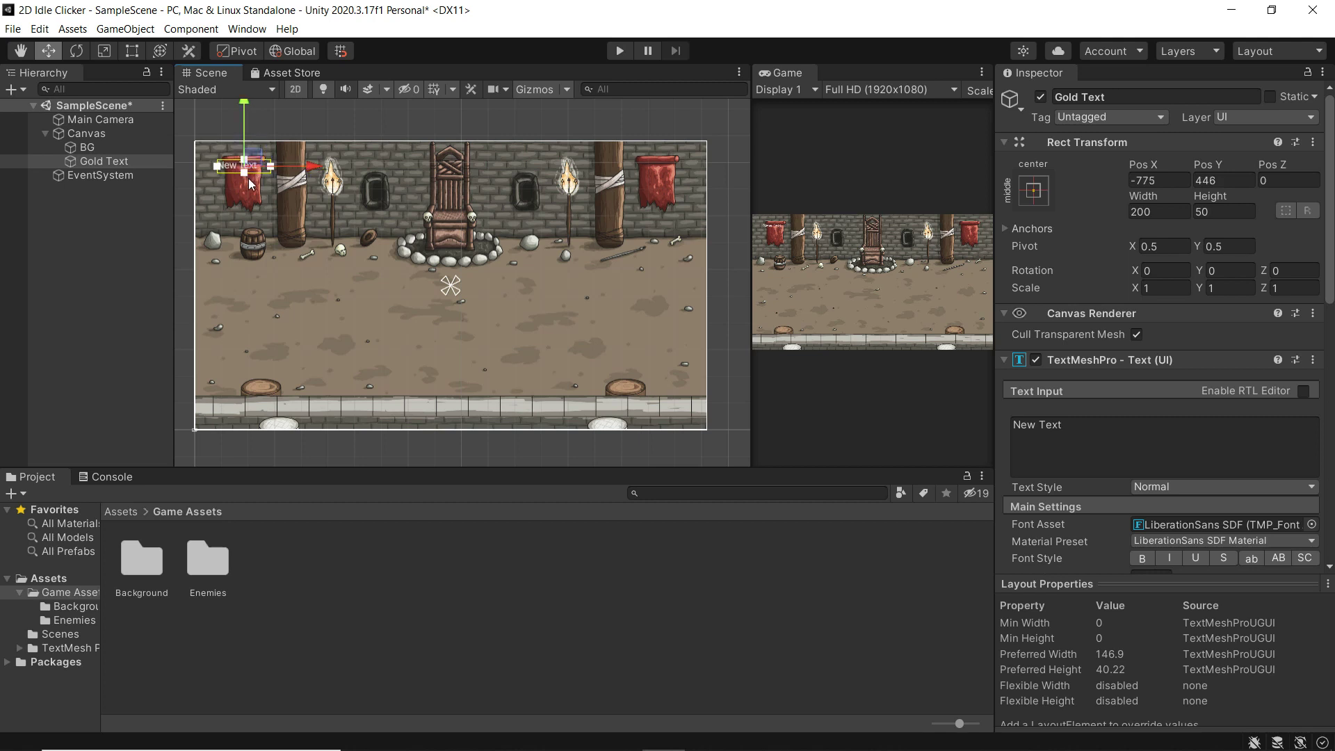
click(130, 52)
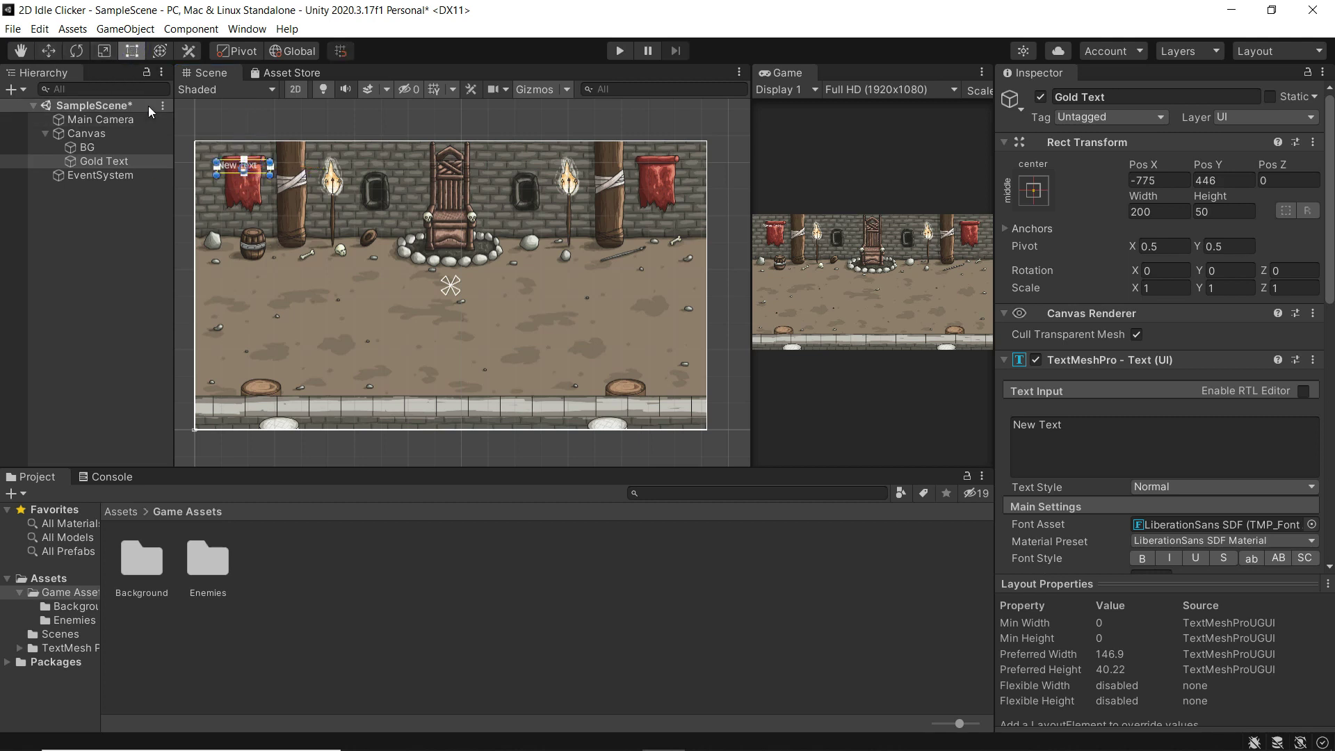
drag(271, 175, 308, 192)
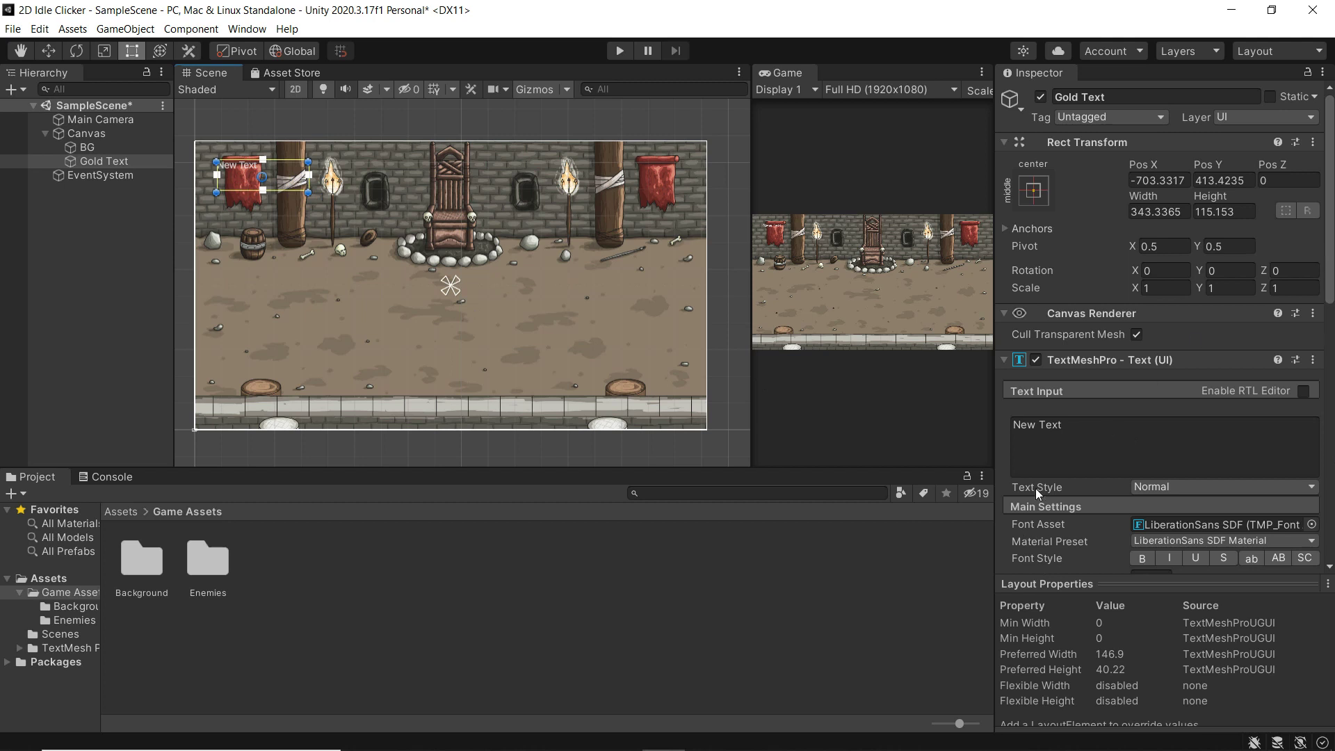
Step: Set the text content of Gold Text to "Gold :999"
click(1078, 435)
text(Go)
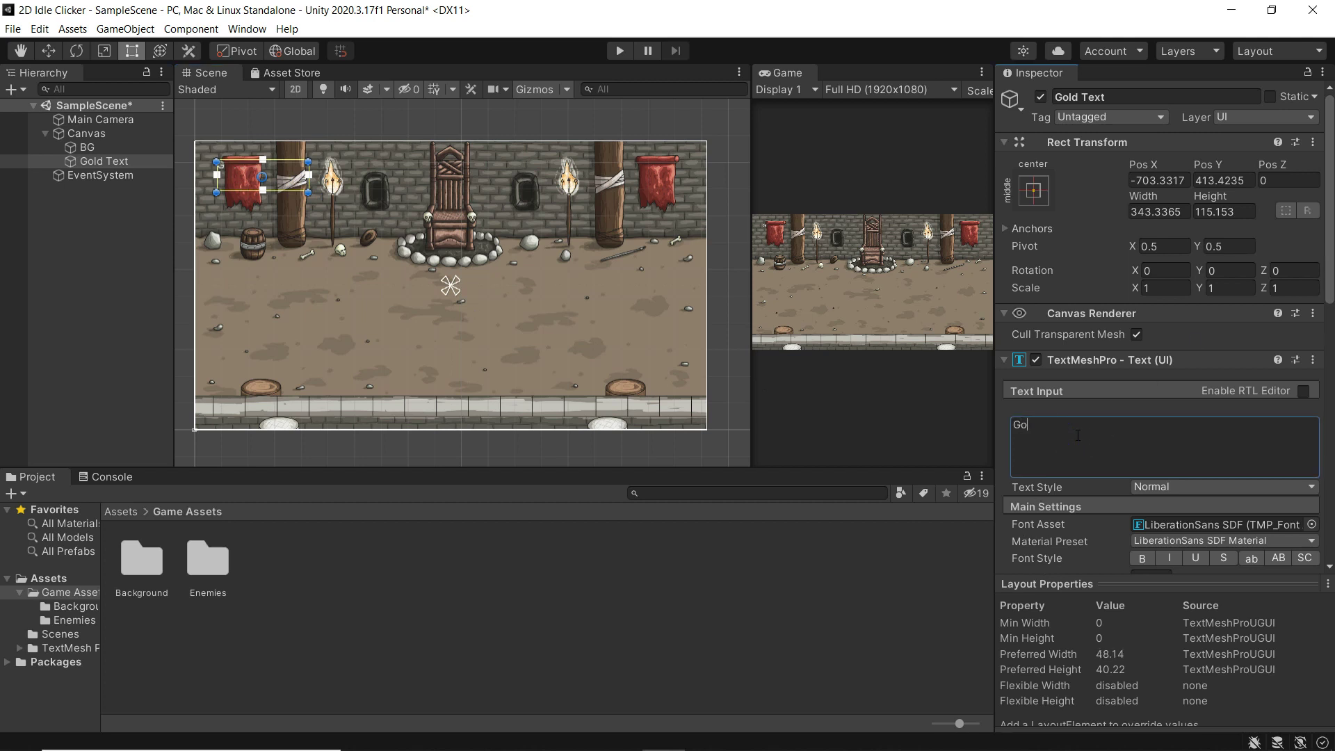
text(ld :999)
Step: Make Gold Text bold, centre it horizontally and vertically in its box, and raise its font size to about 53
drag(1330, 269, 1331, 304)
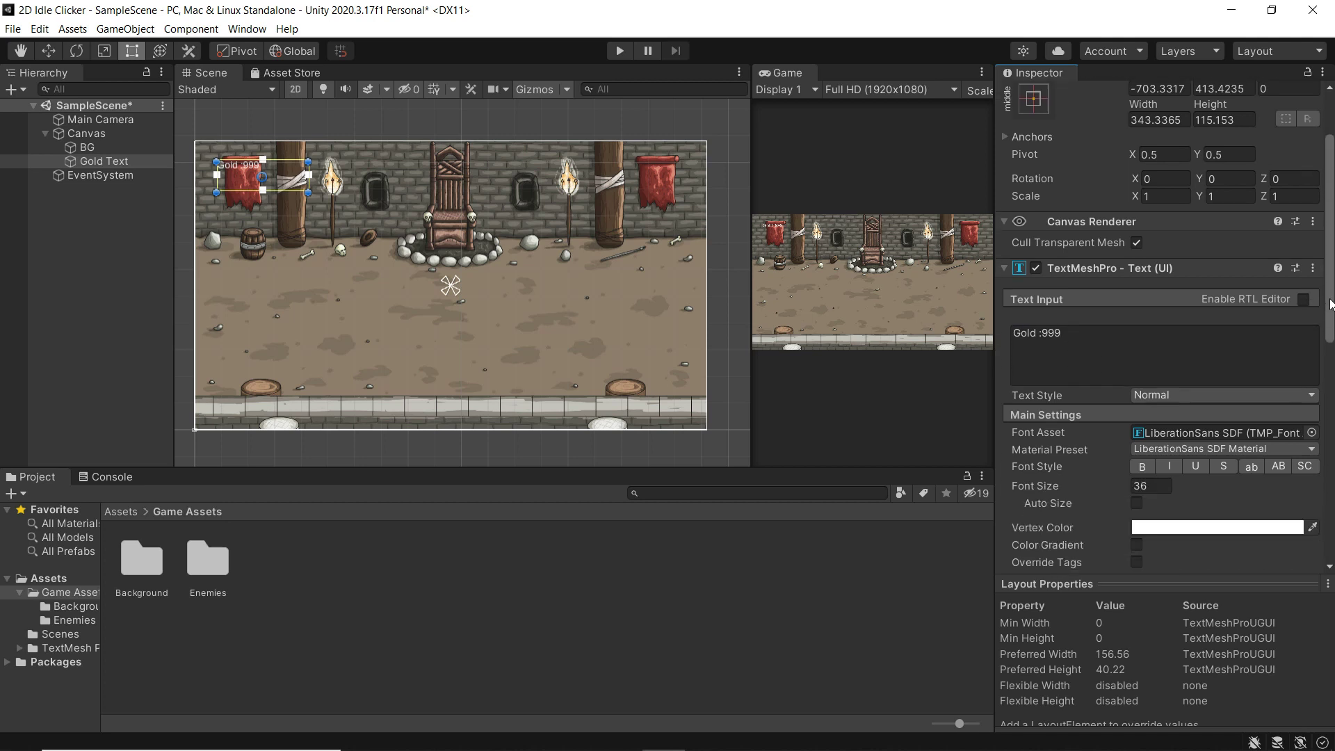
scroll(1085, 387, down, 3)
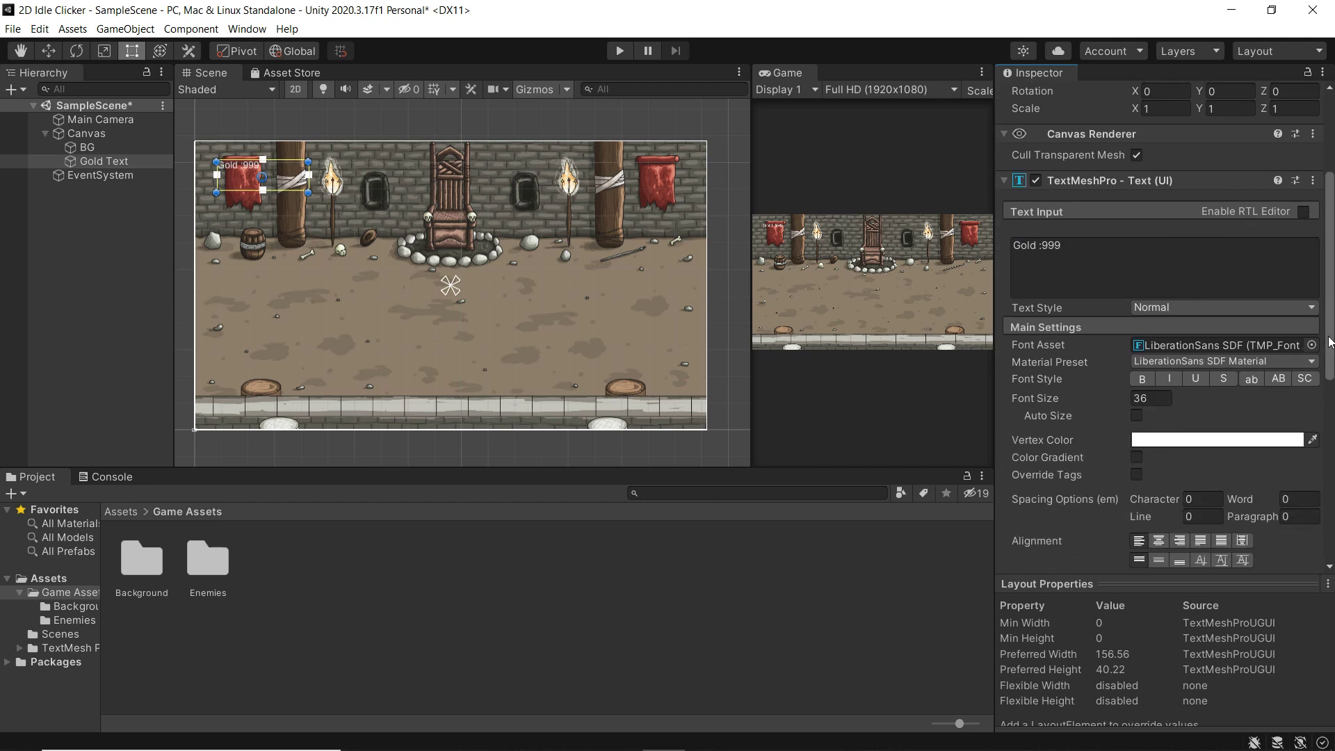
click(1141, 372)
click(1159, 535)
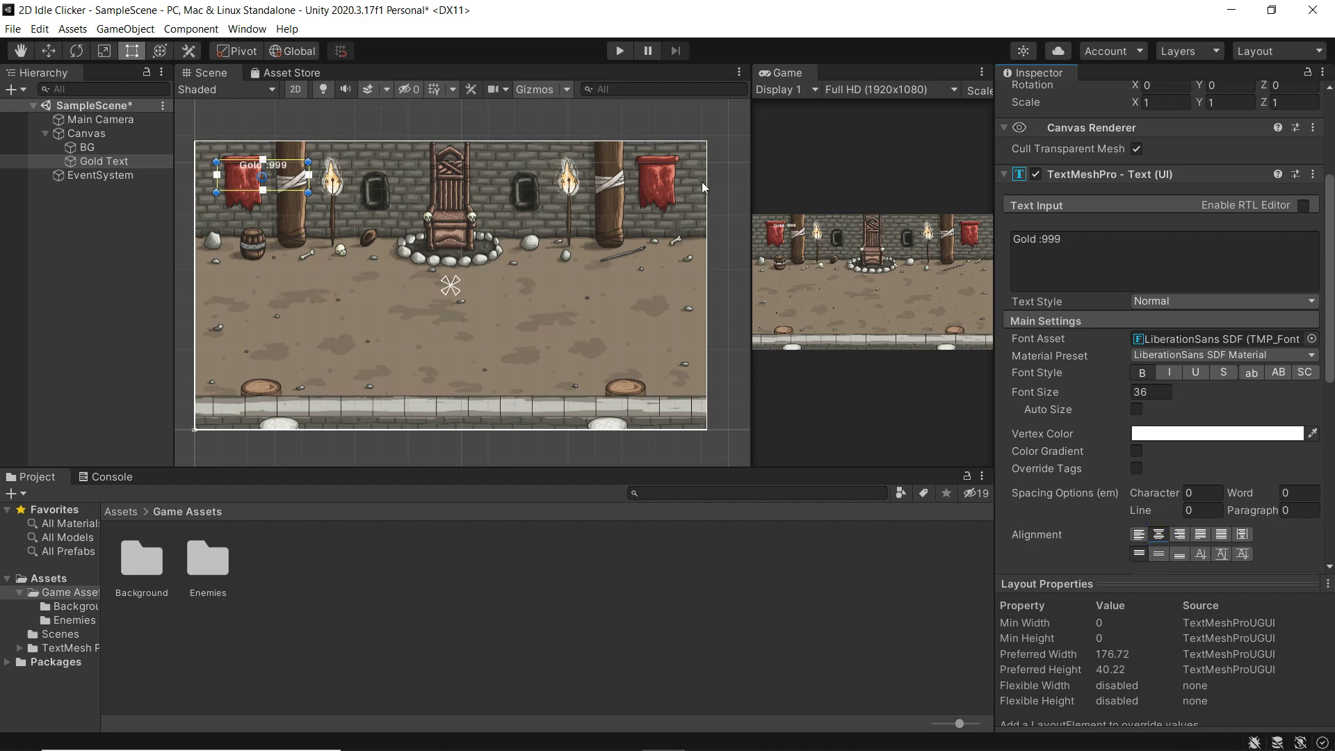
scroll(268, 256, up, 3)
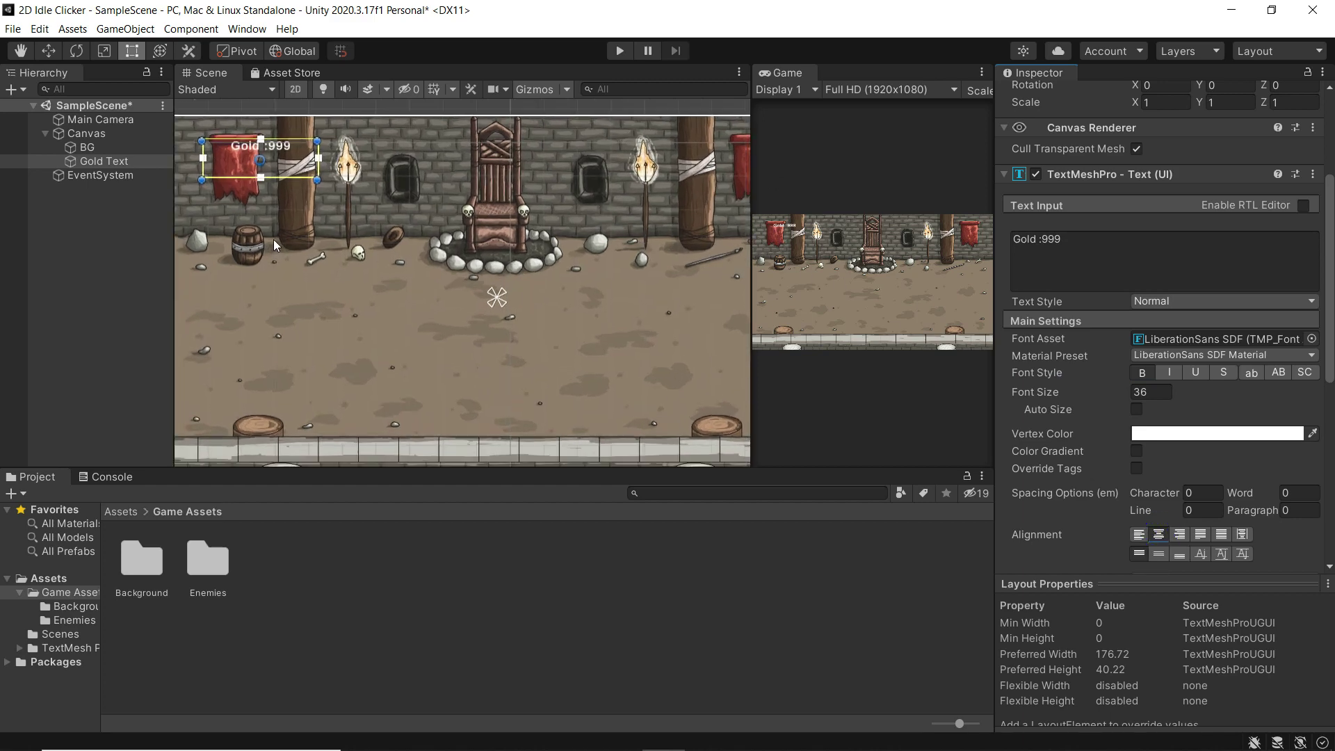
click(1158, 553)
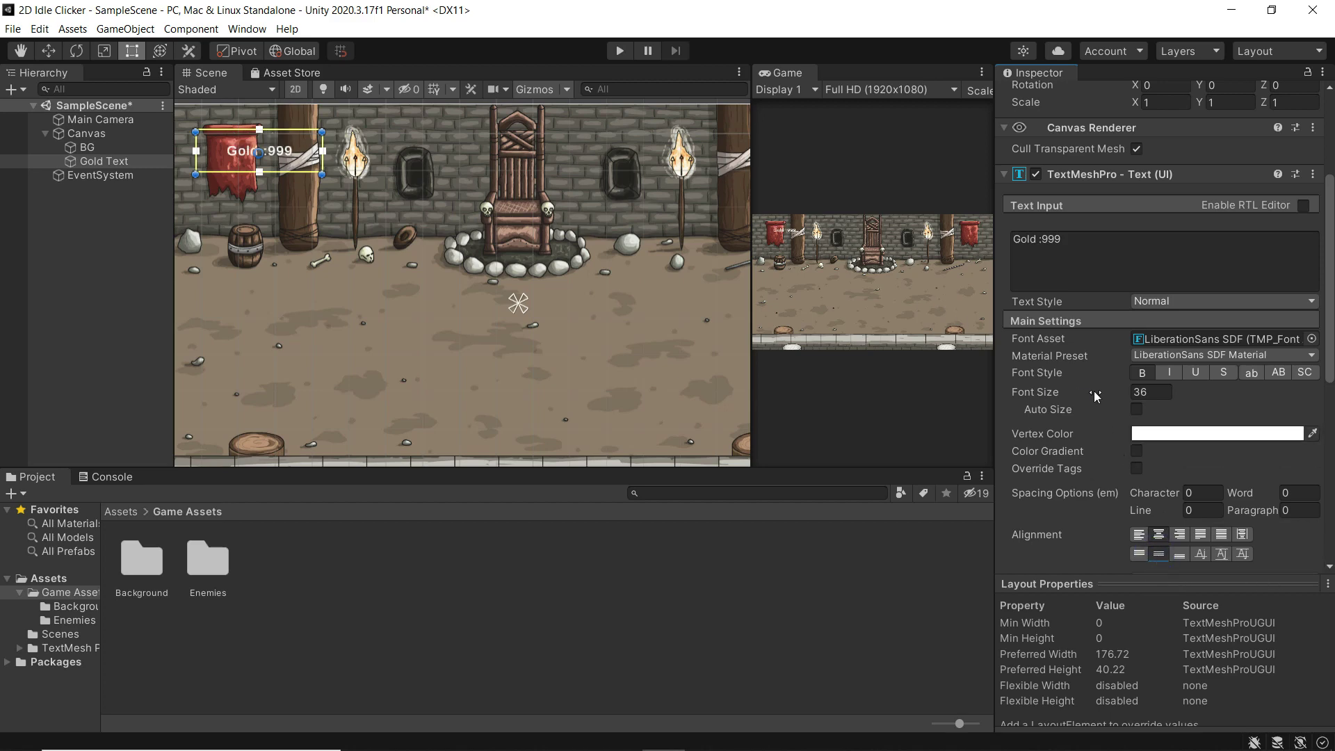
drag(1063, 390, 240, 426)
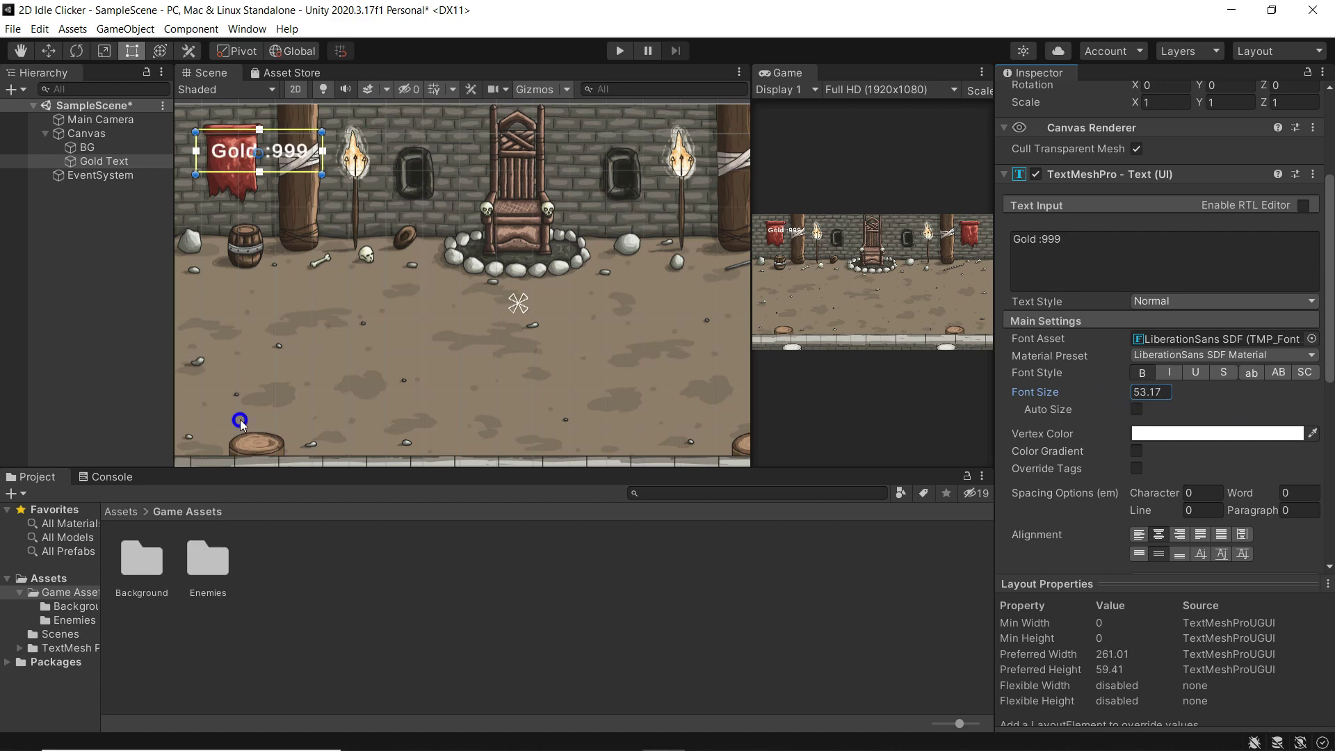
Step: Maximize the Game view to check how the gold text looks on the background, and restore the normal layout
click(982, 72)
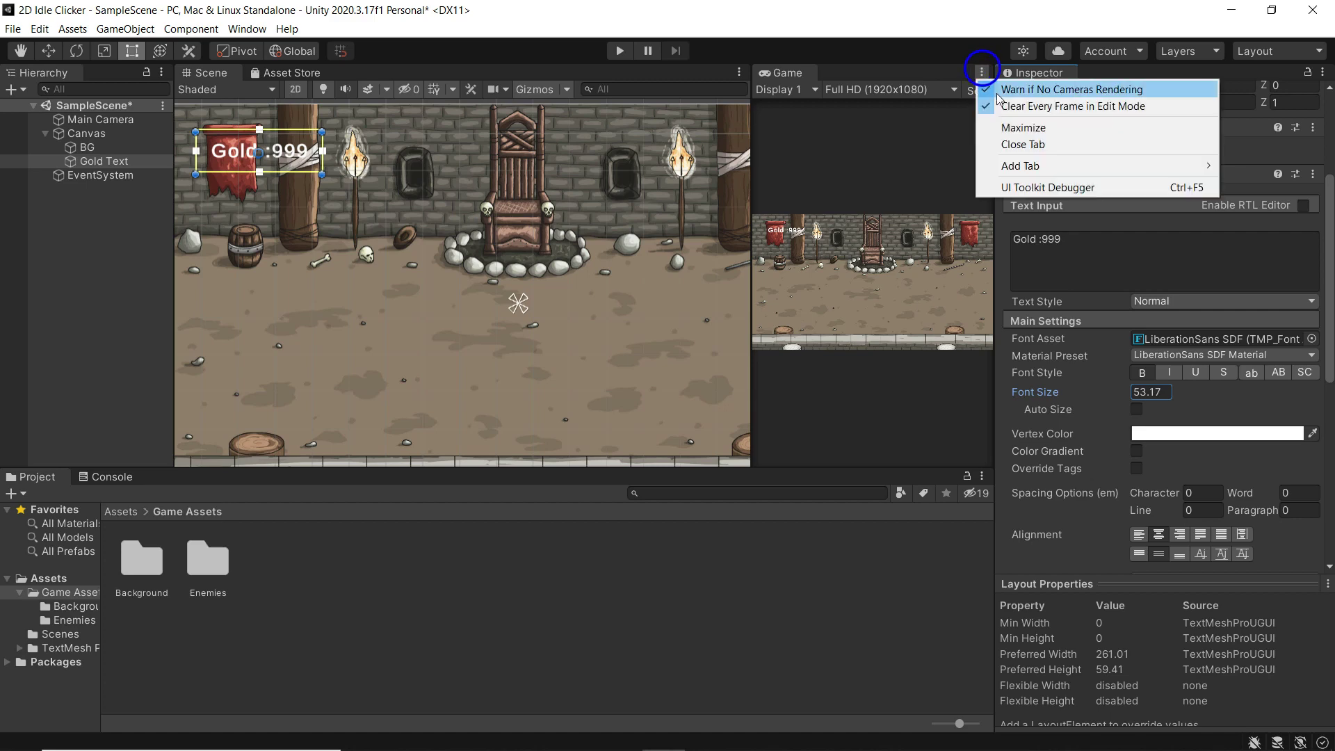
click(1019, 128)
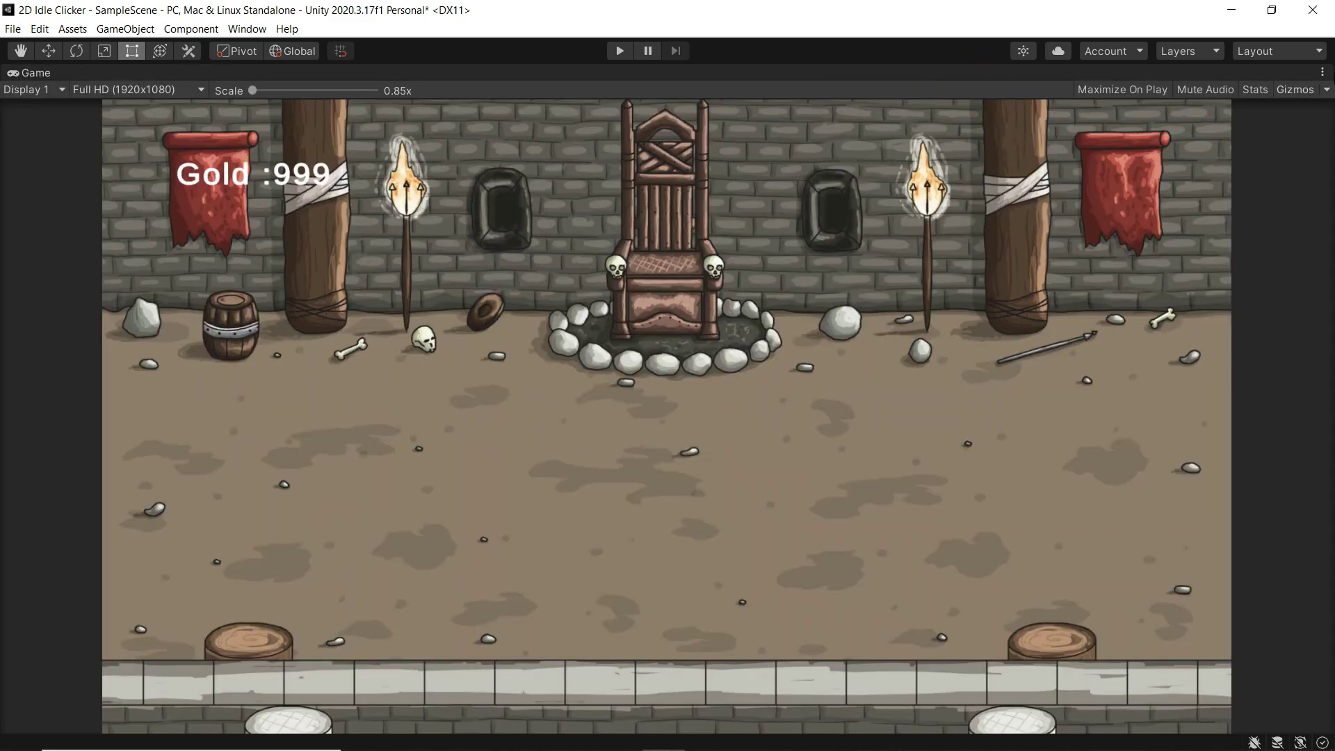
click(1323, 72)
click(1188, 133)
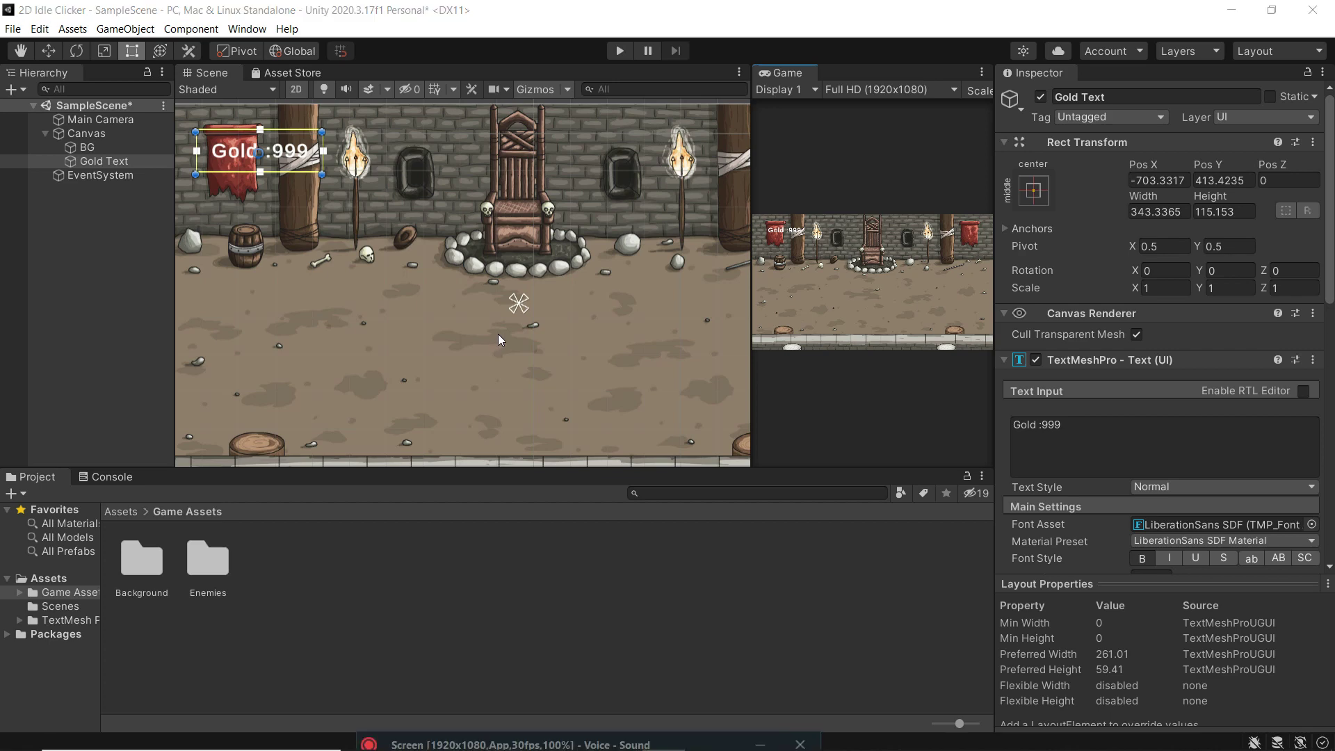
Step: Add a TextMeshPro button as a child of the Canvas
right_click(92, 134)
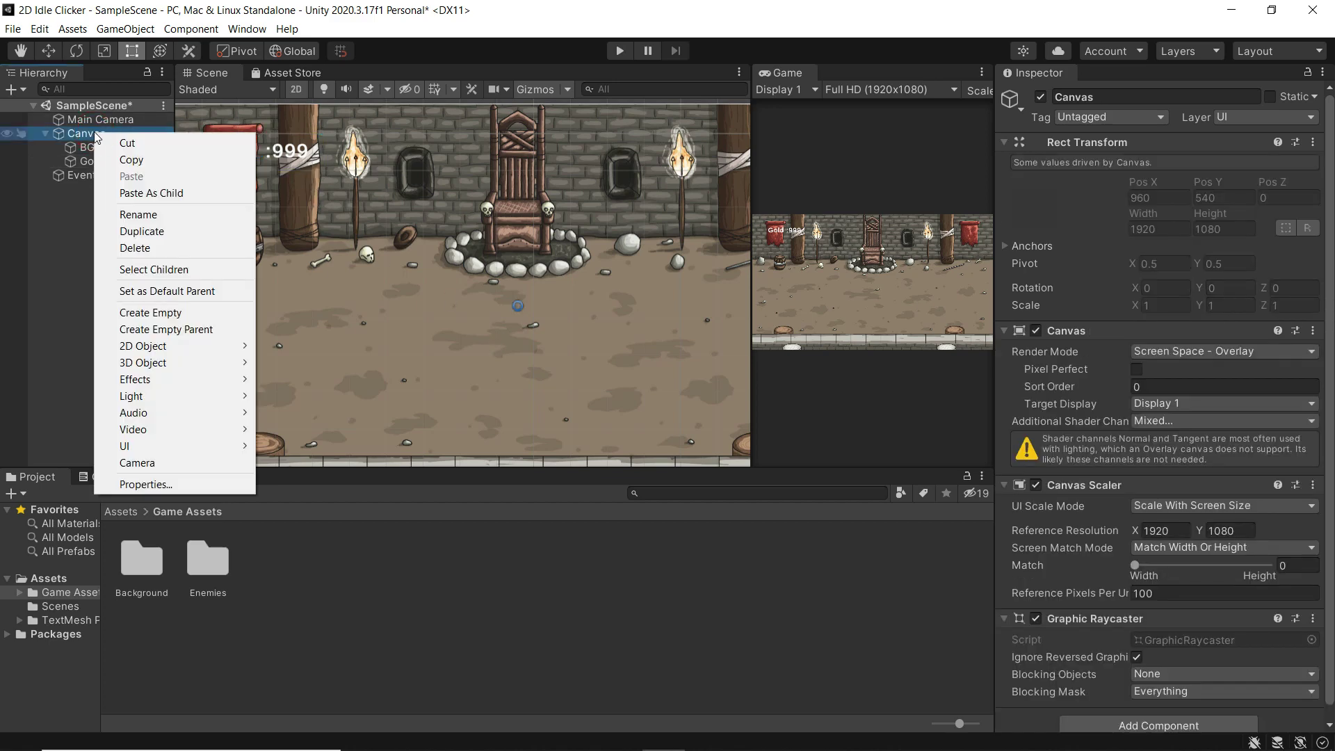
mouse_move(175, 443)
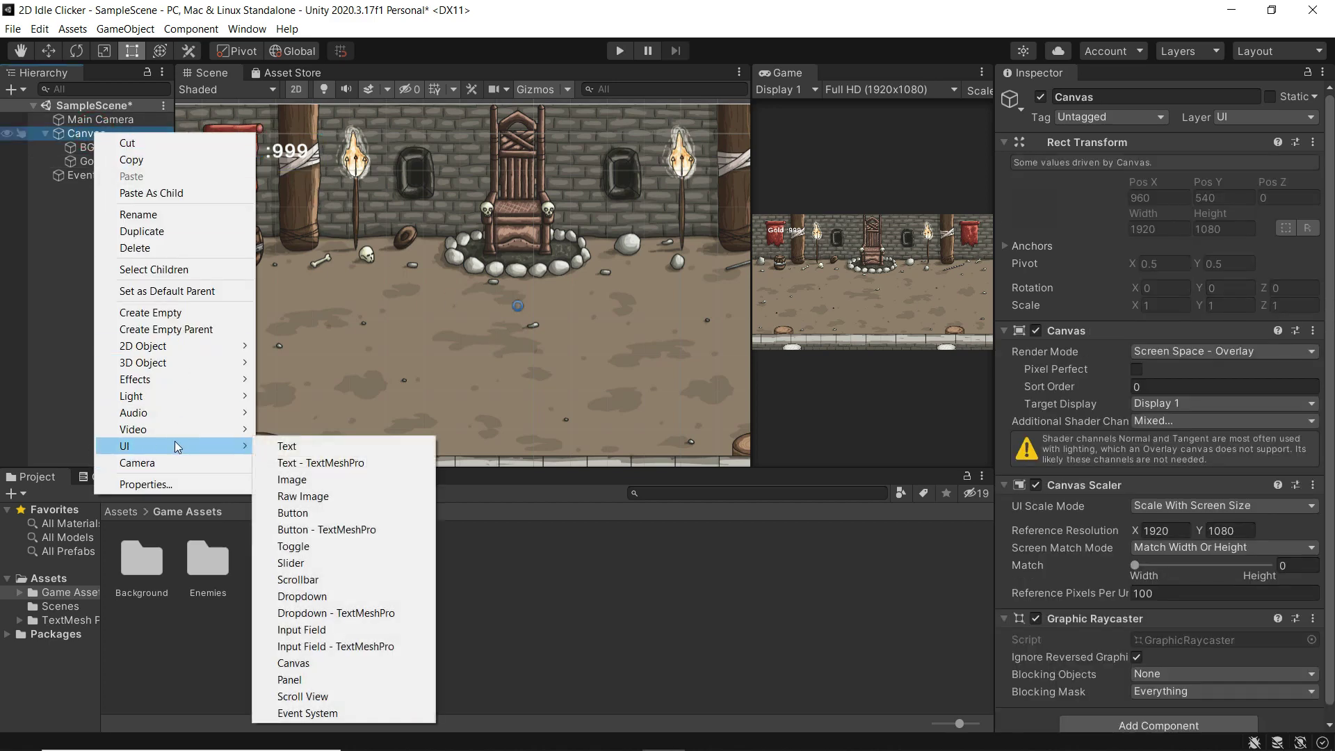
click(336, 528)
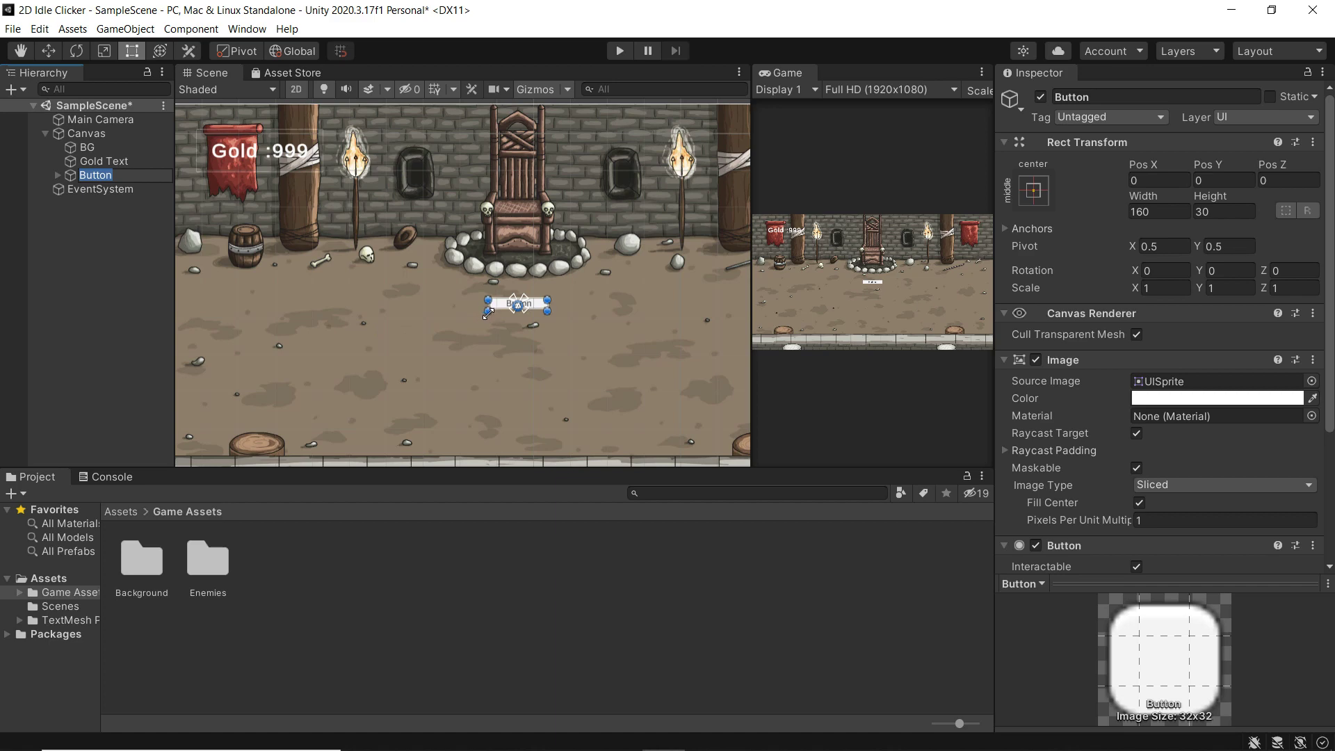
Step: Set the button's width and height to 200 and move it to the canvas's lower-left area, at about X -720, Y -305
drag(488, 313, 462, 371)
click(1156, 213)
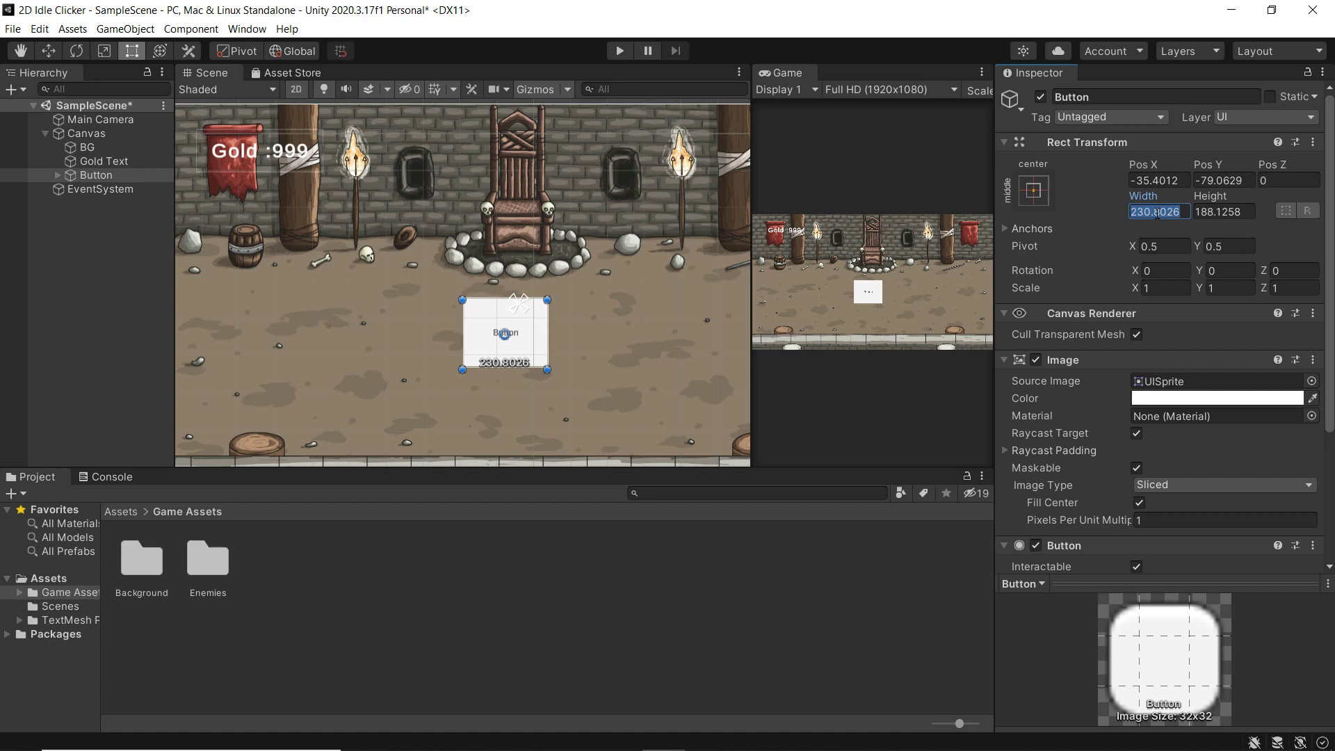
text(200)
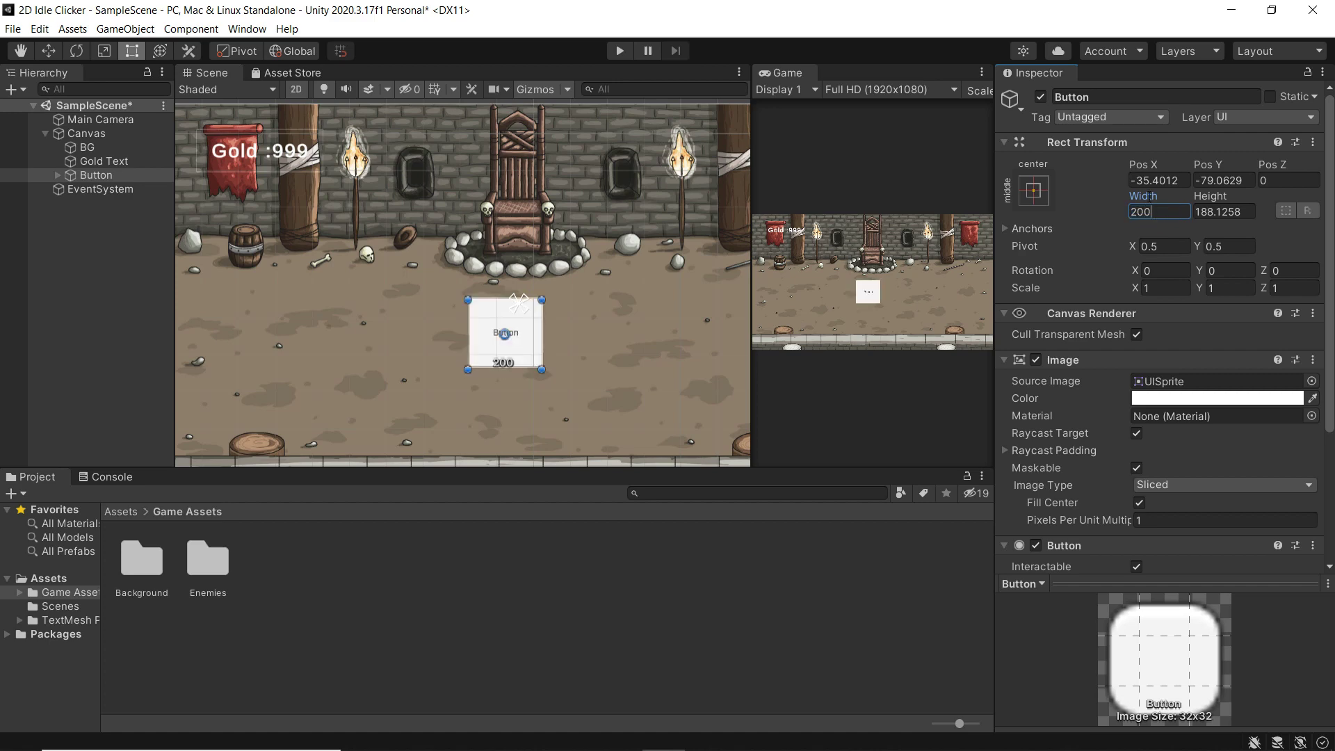
click(1231, 211)
text(2)
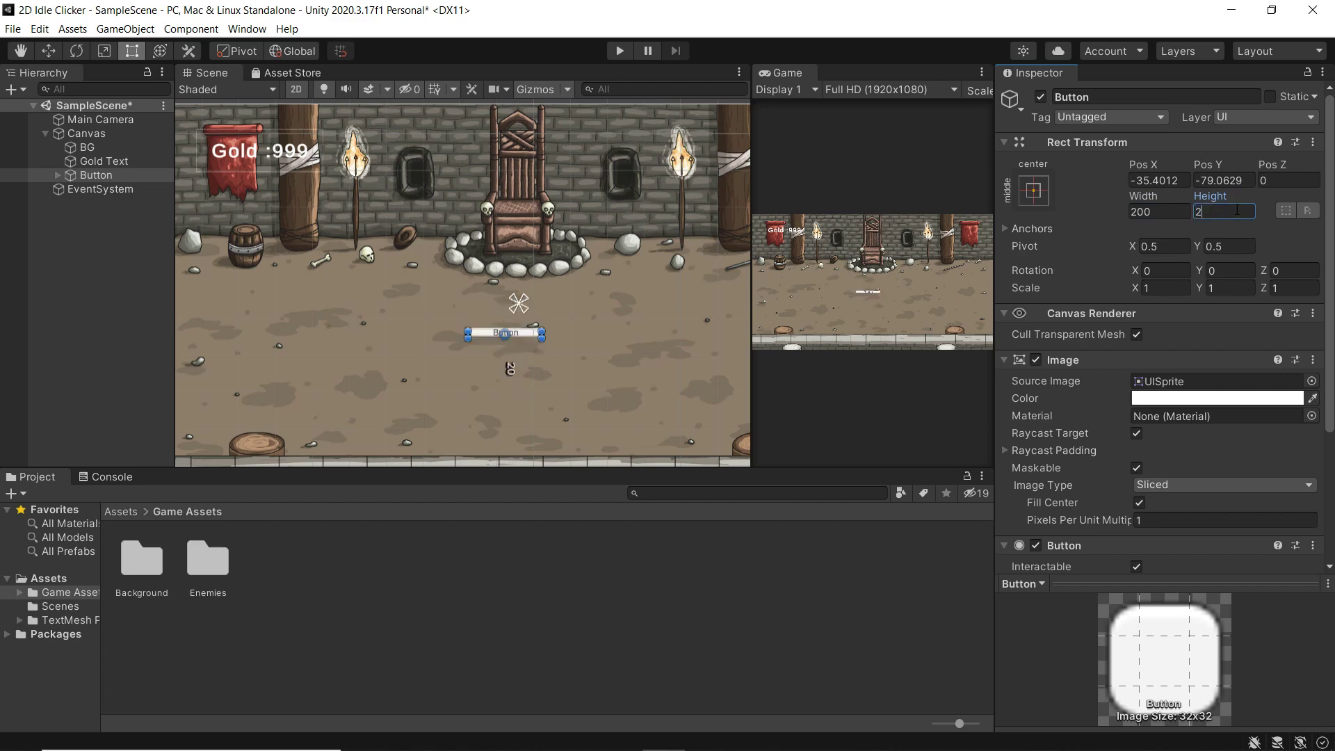
text(00)
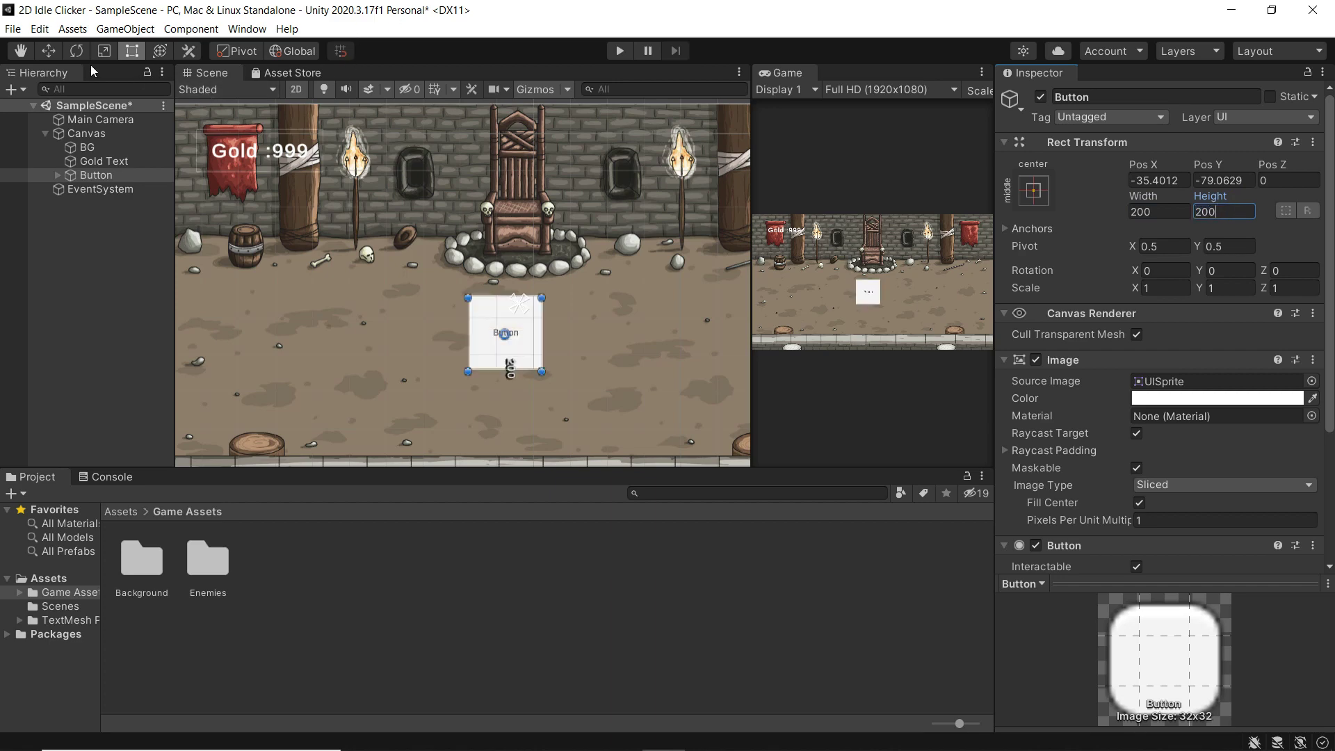
click(53, 53)
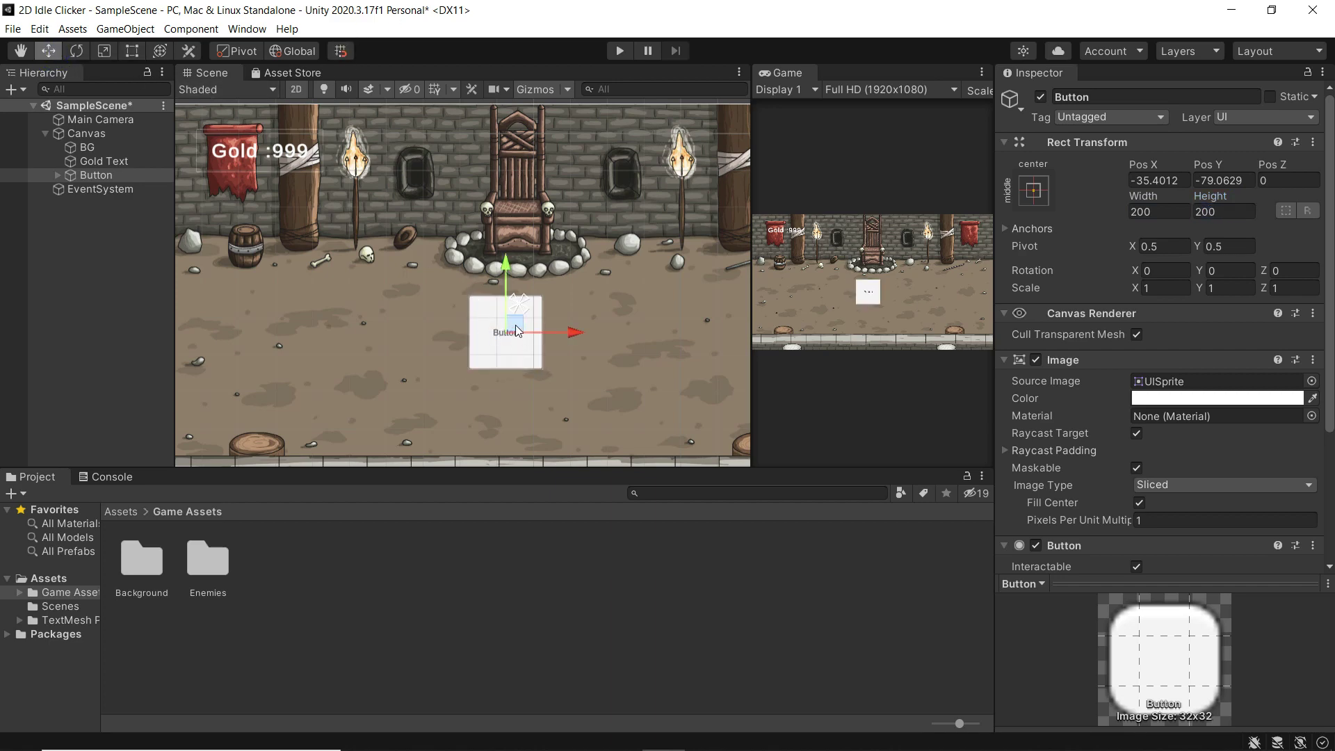
drag(516, 330, 266, 420)
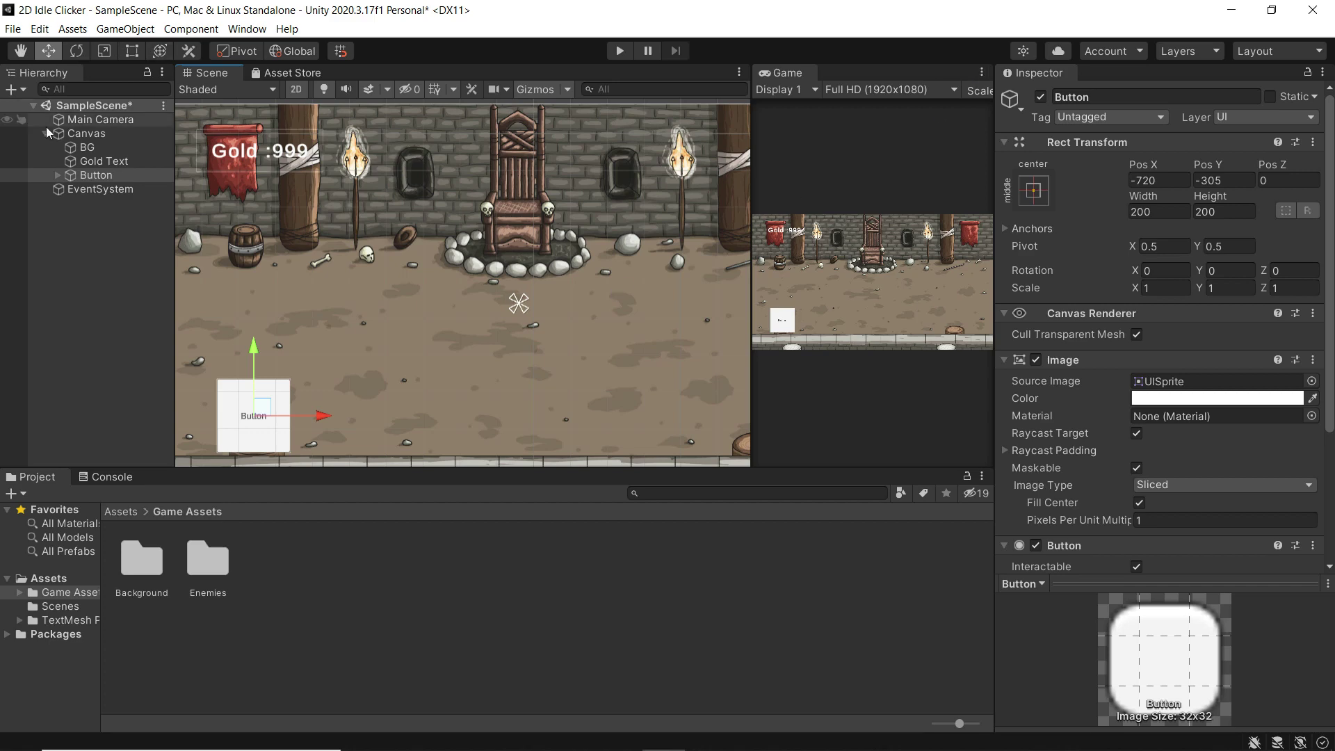
Step: Add a TextMeshPro text object as a child of the Button and name it Damage Counter
right_click(77, 175)
mouse_move(117, 490)
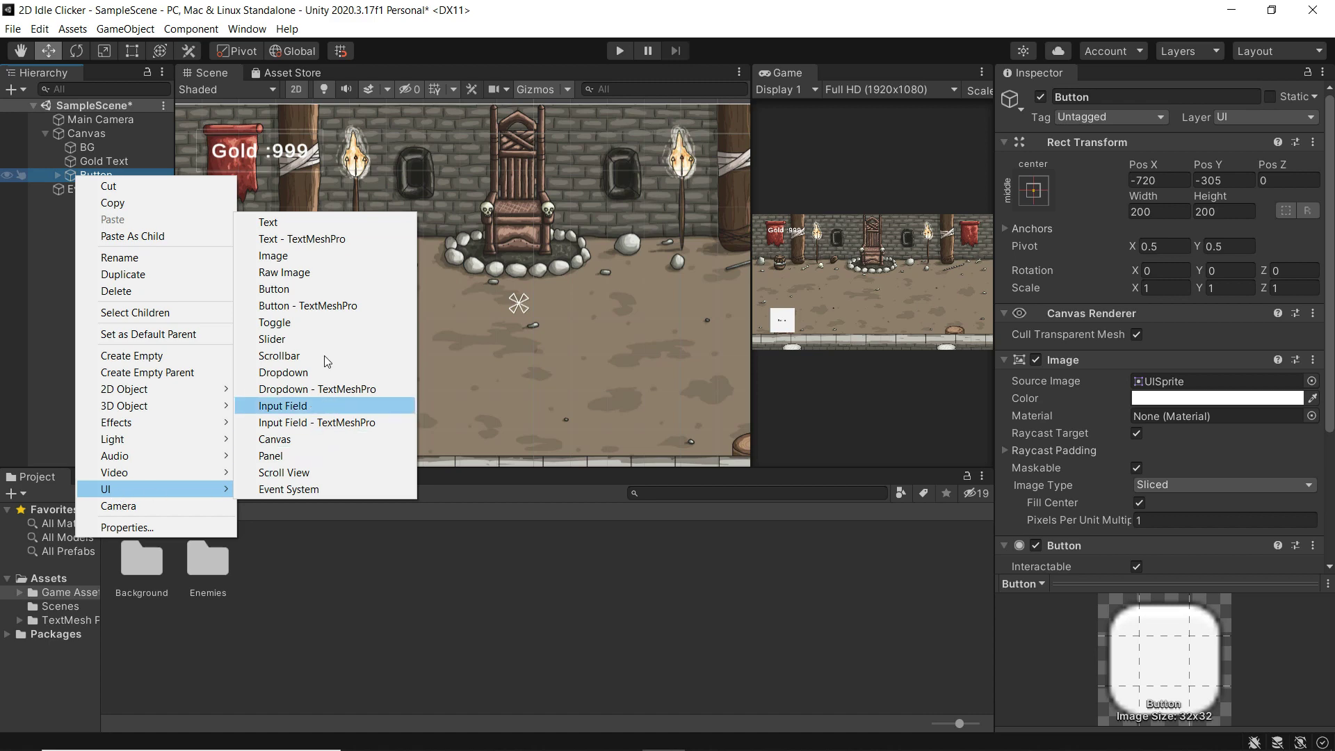
click(301, 239)
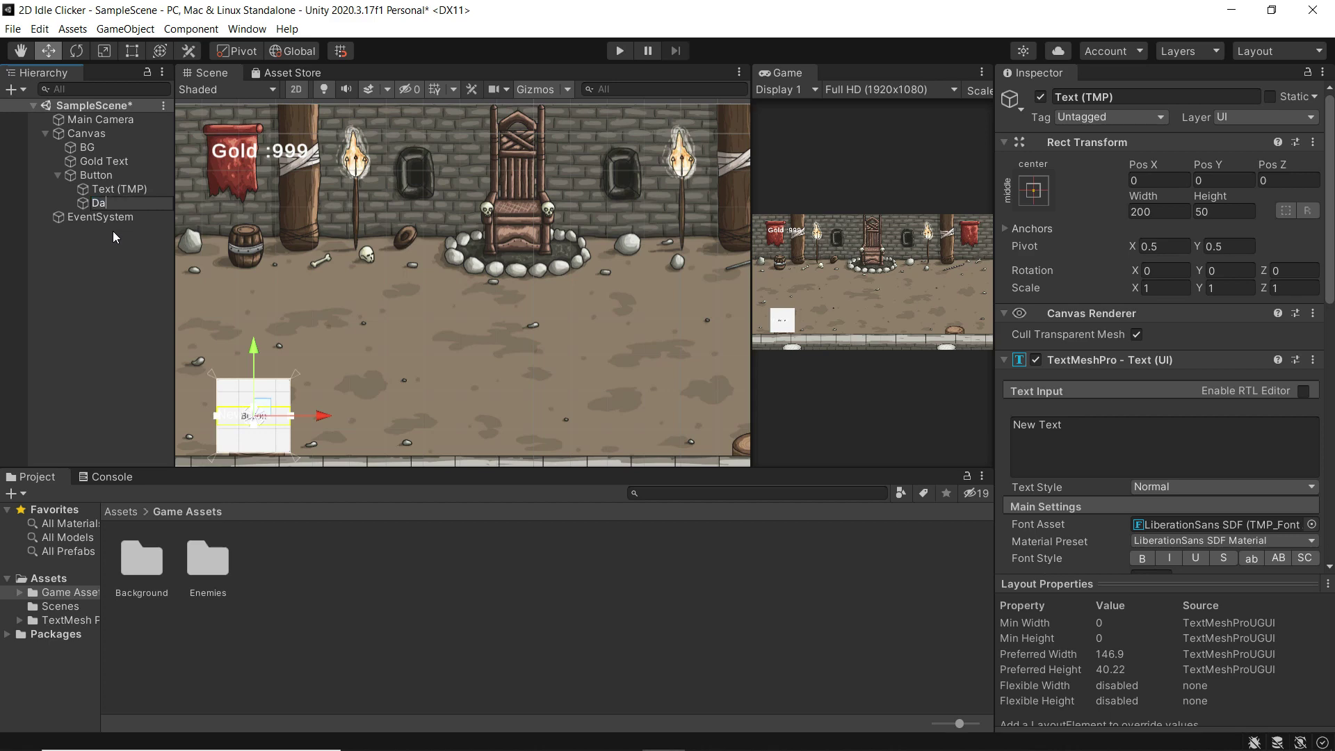
text(Damage Counter)
key(Return)
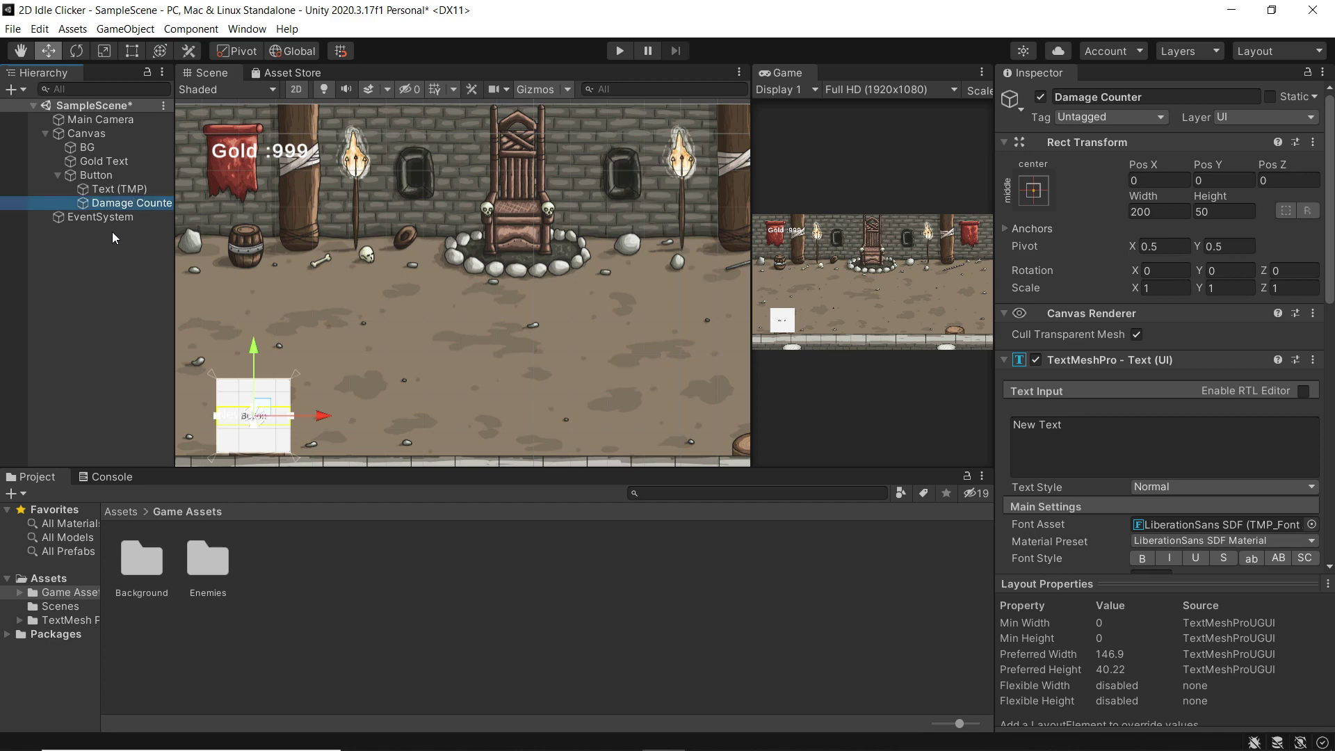
Step: Place Damage Counter just right of the button at about X 222 and stretch its box to about 184 high
drag(311, 415, 405, 418)
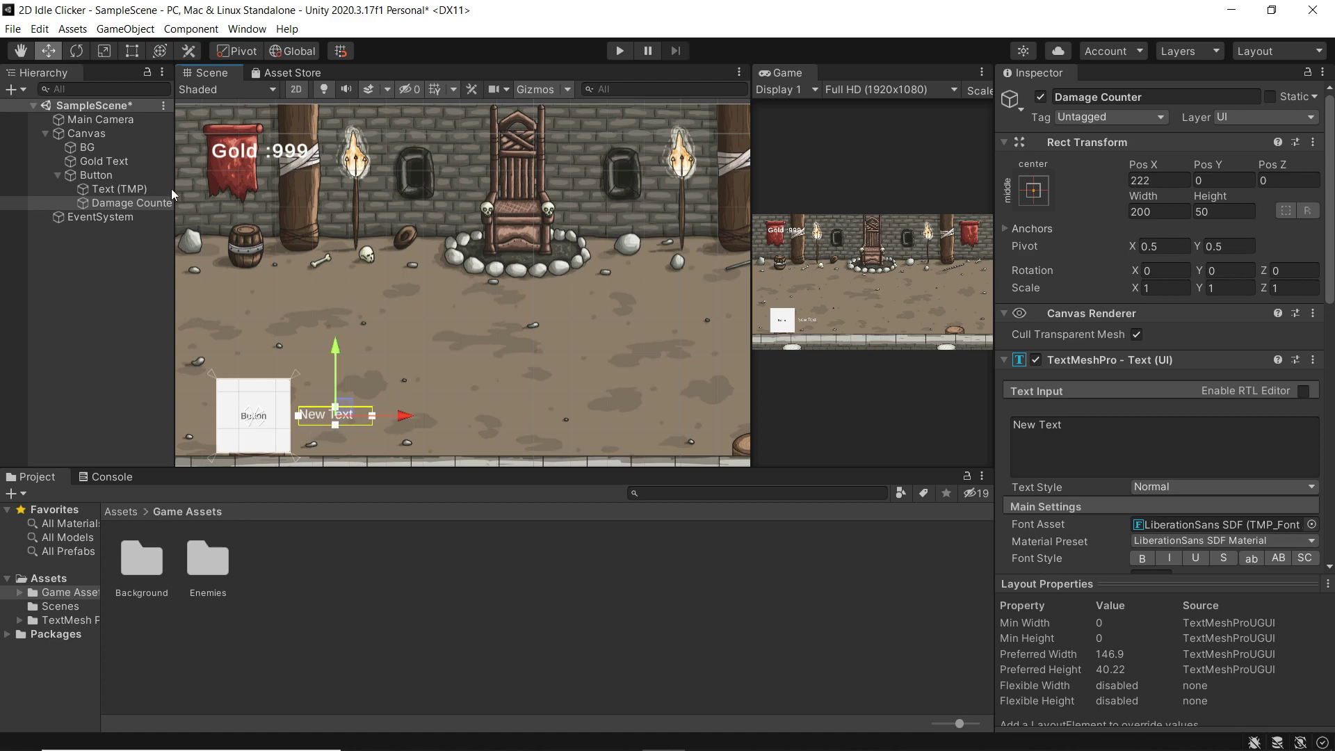
click(131, 51)
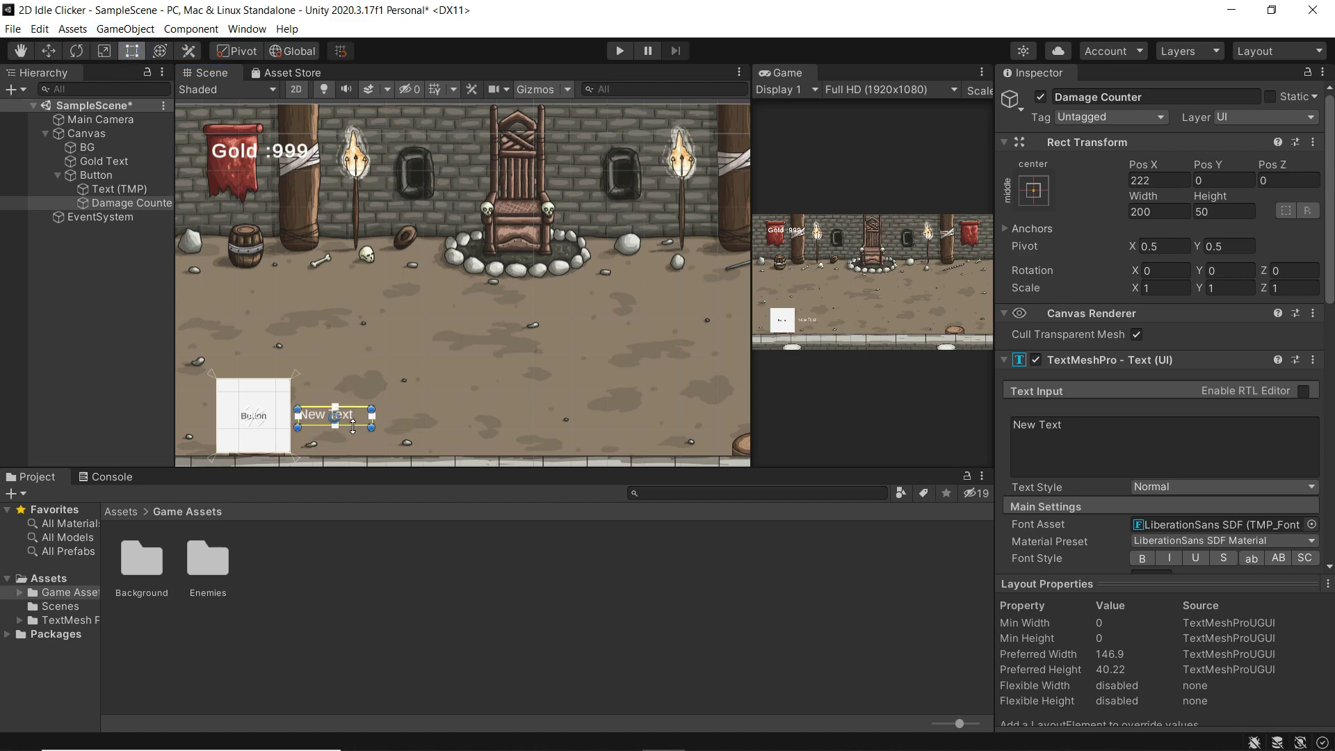
drag(353, 427, 363, 381)
Step: Set the text content of Damage Counter to "X20"
click(1094, 422)
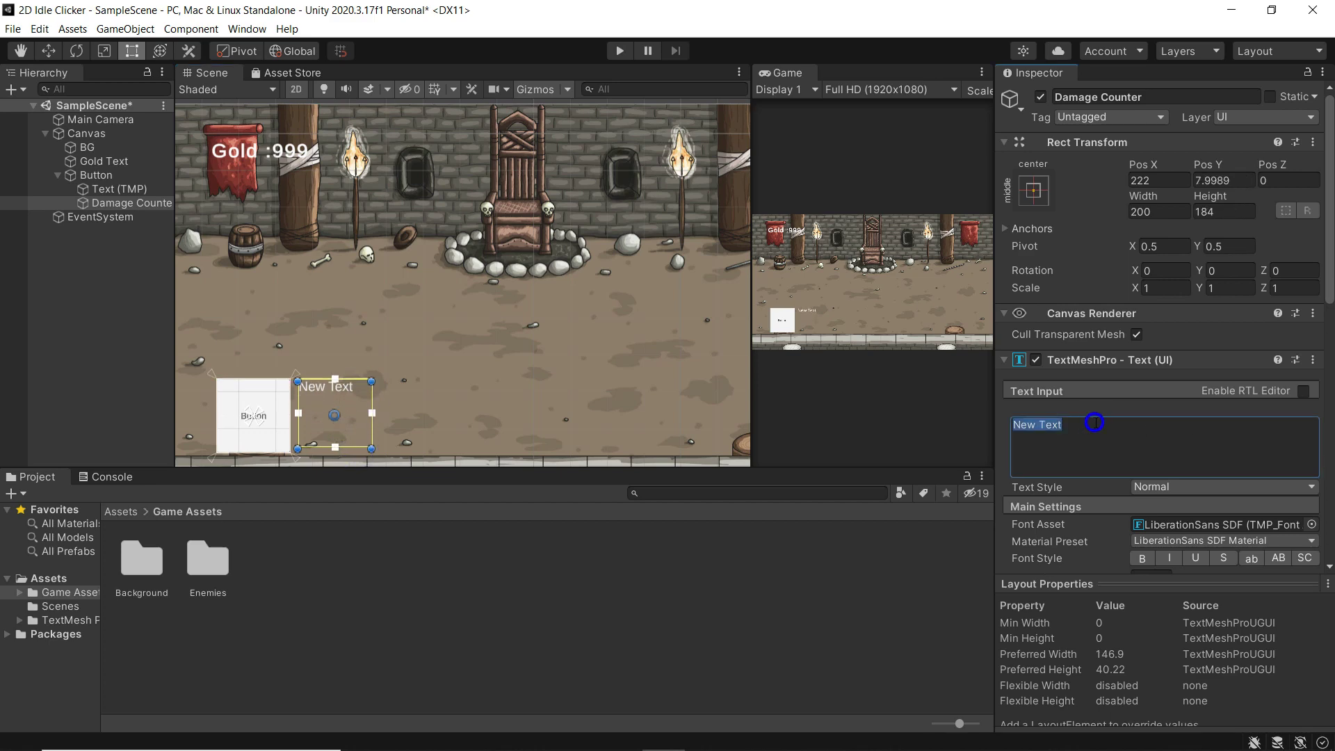
text(X)
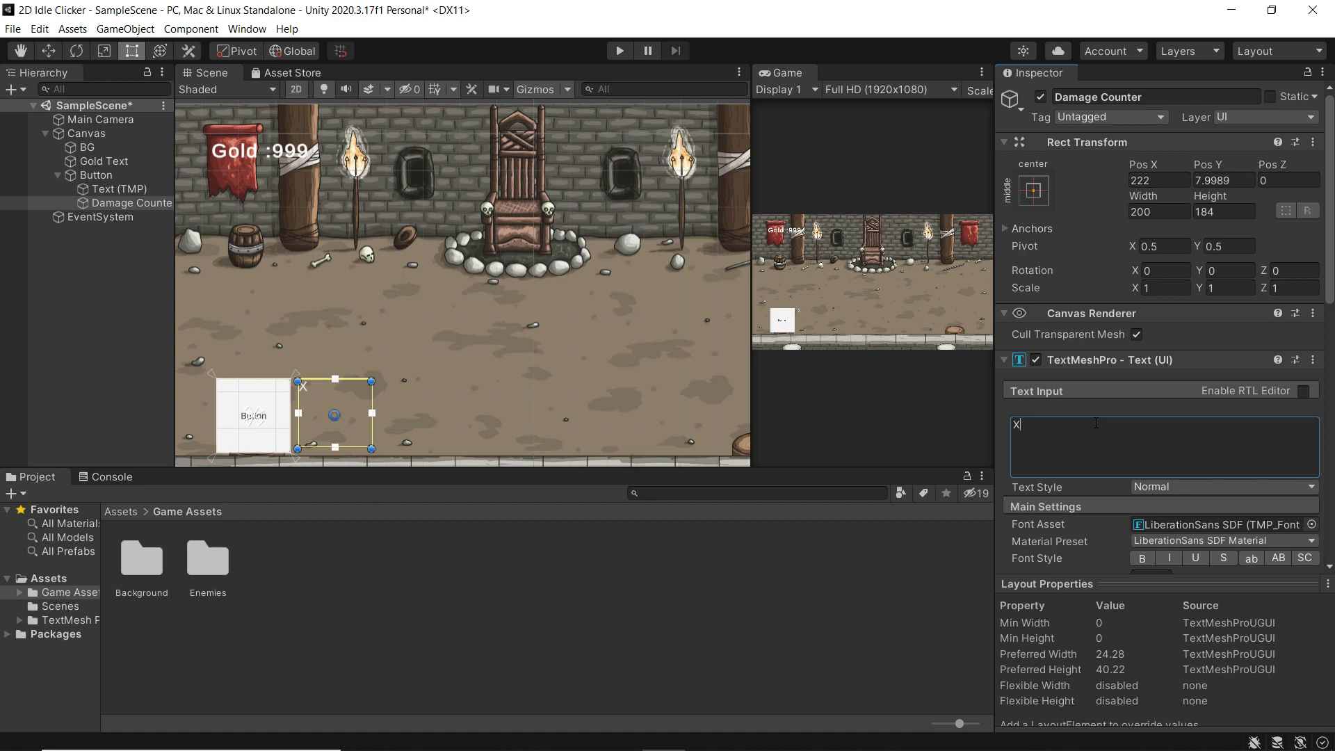
text(10)
key(BackSpace)
key(BackSpace)
text(20)
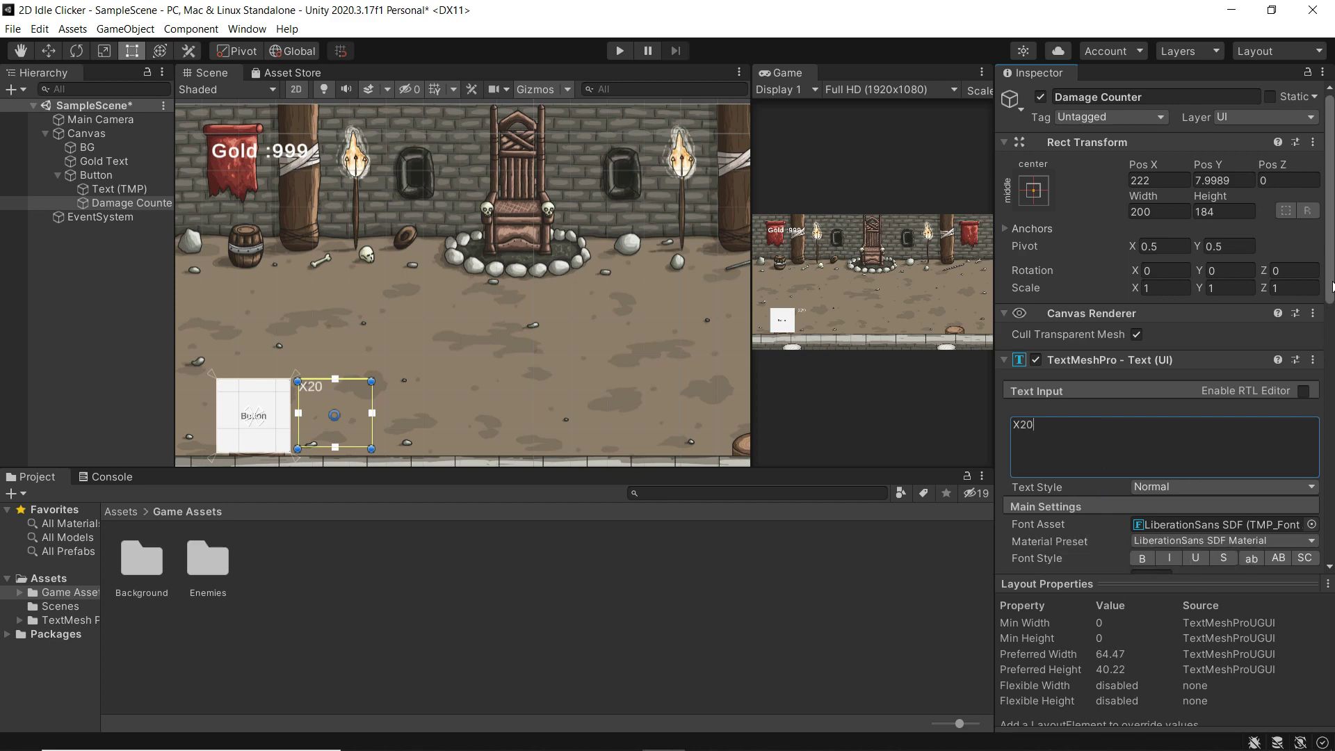
Step: Make the Damage Counter text bold and centre it horizontally and vertically in its box
drag(1332, 286, 1332, 349)
click(1138, 410)
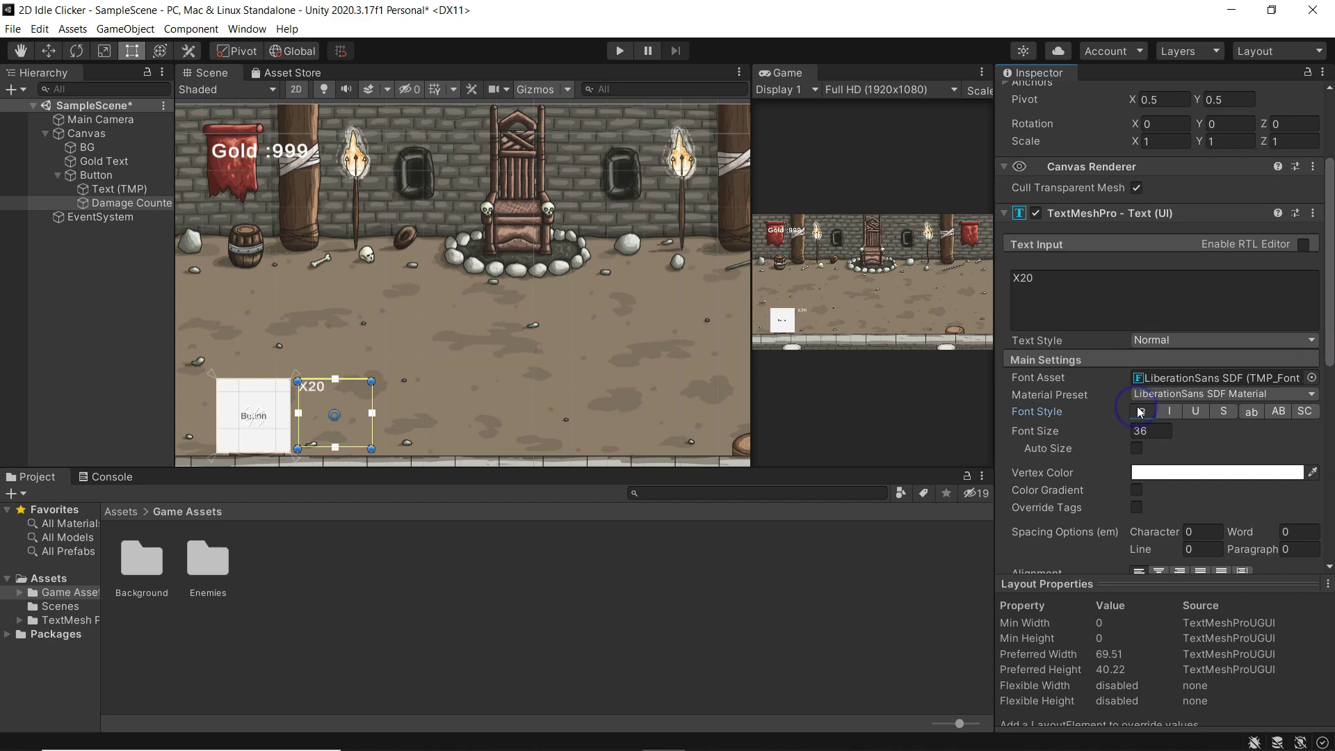
scroll(1169, 508, down, 3)
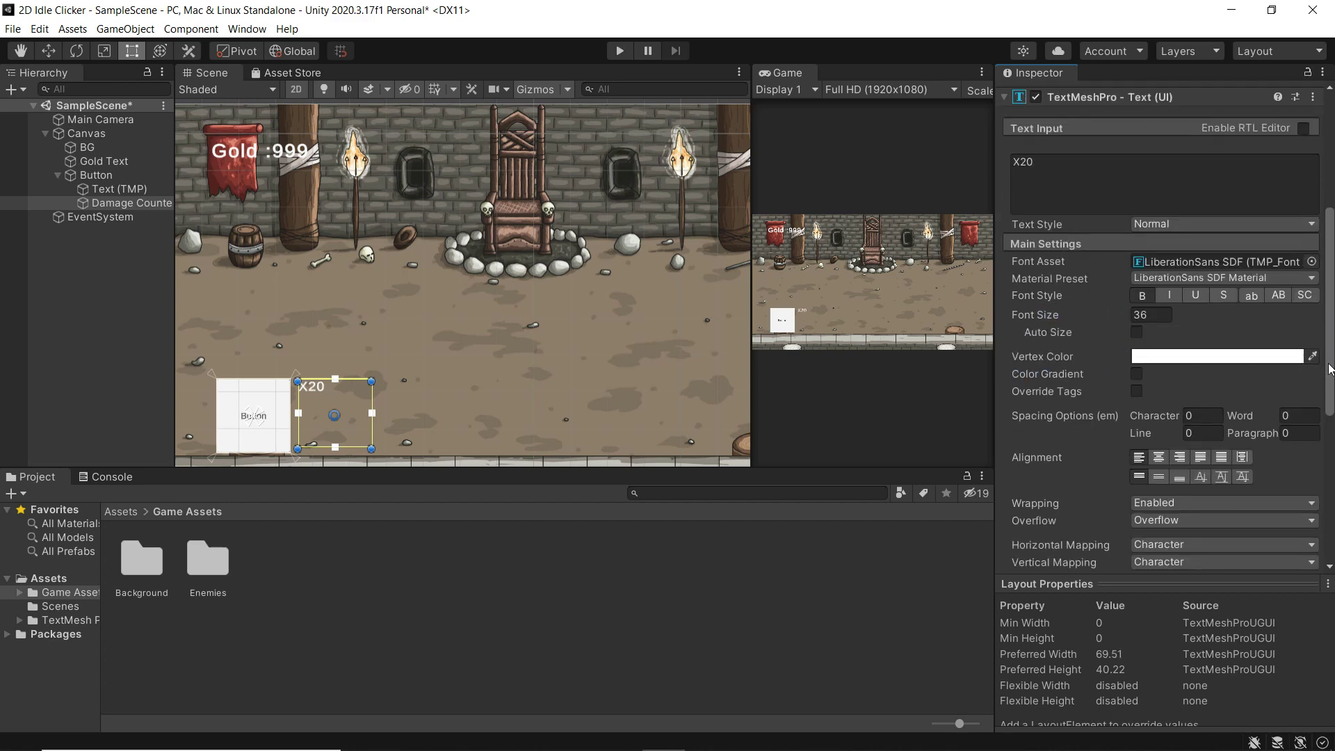
click(1158, 459)
click(1158, 475)
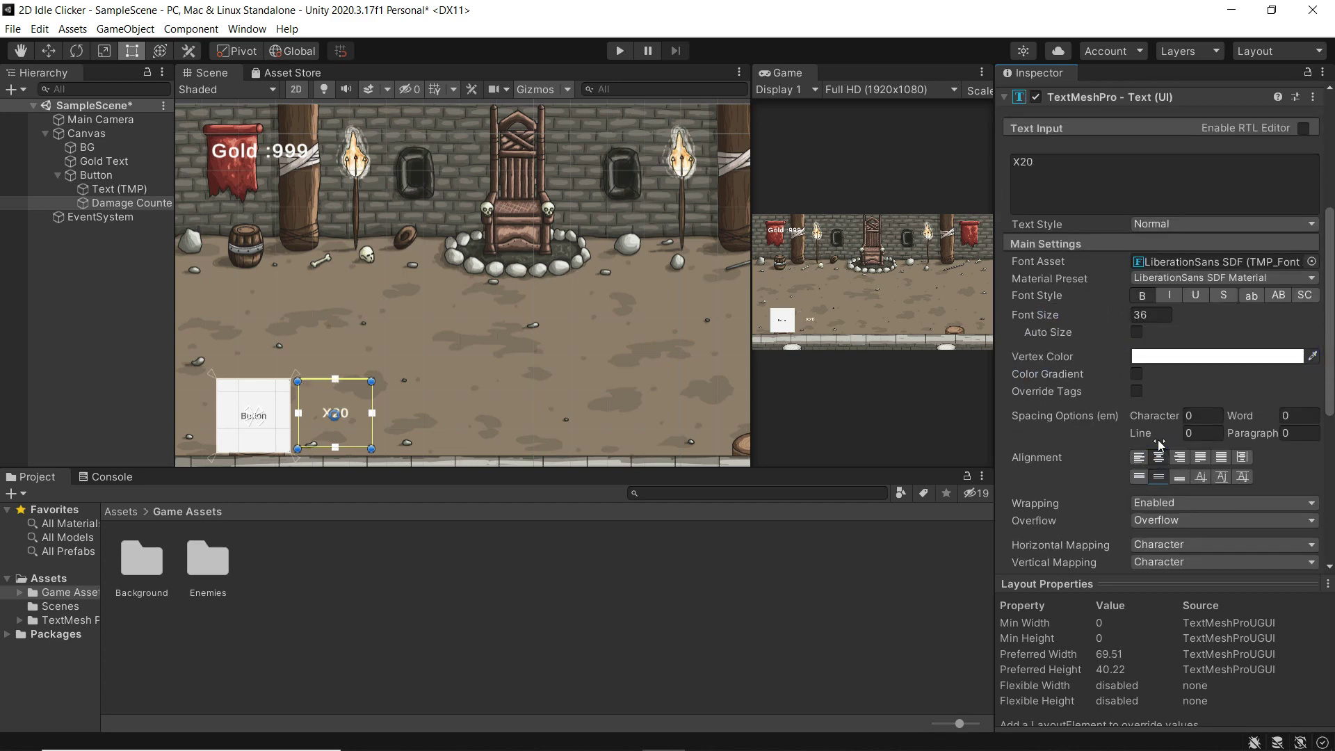